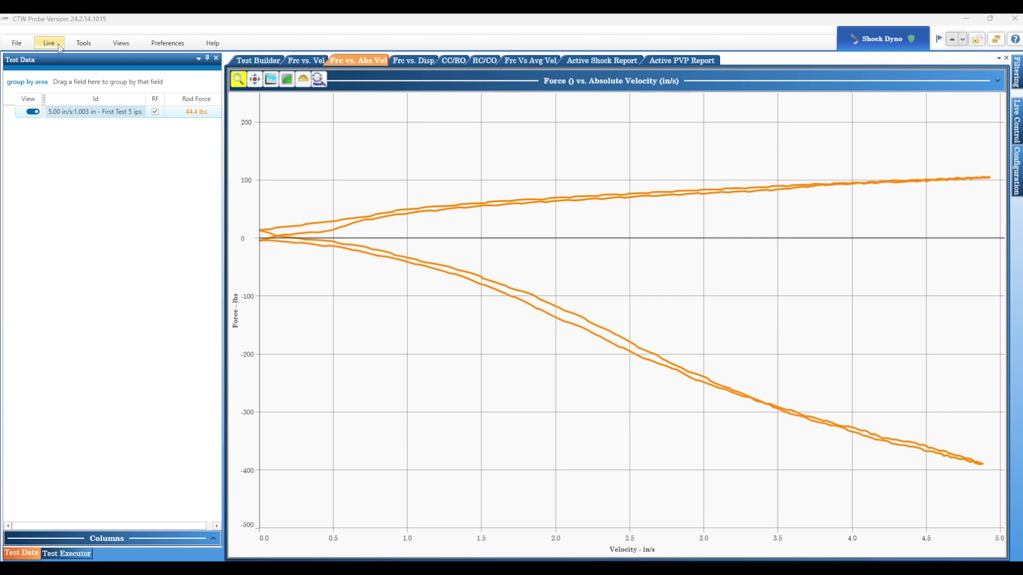
- Show the Live Cycles and Live Data views and keep the Live Control panel pinned open
left_click(54, 46)
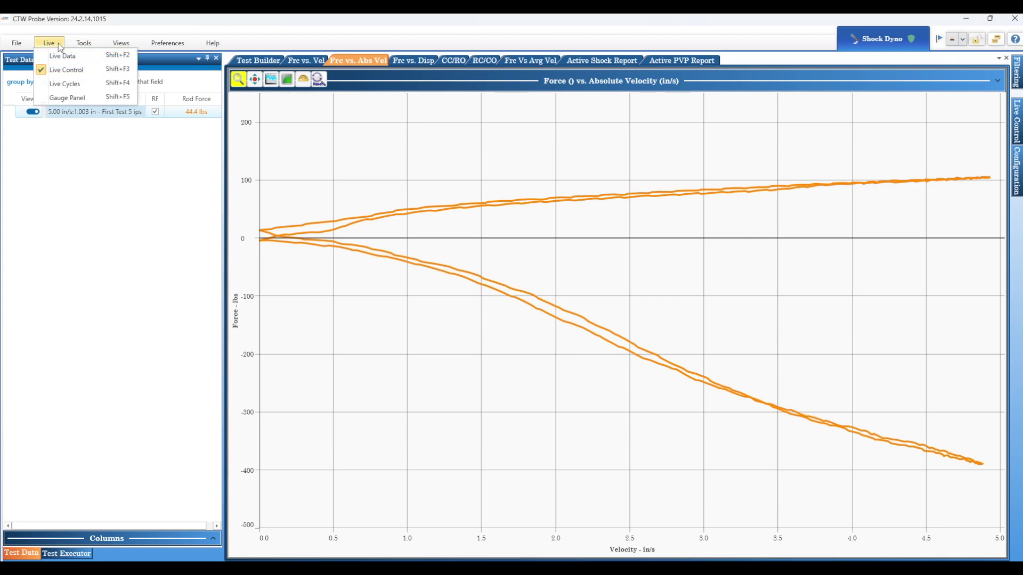
left_click(60, 85)
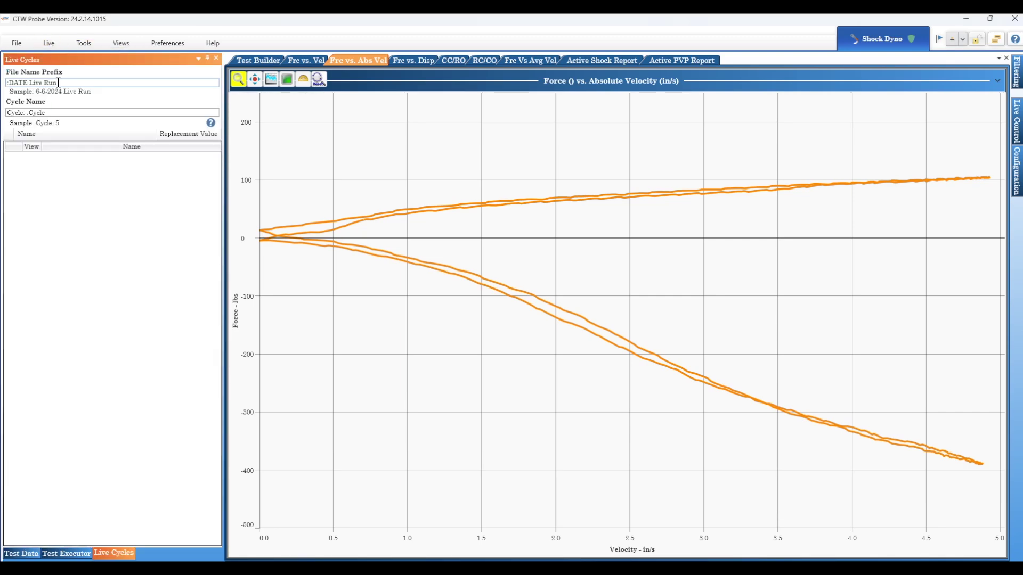
left_click(49, 43)
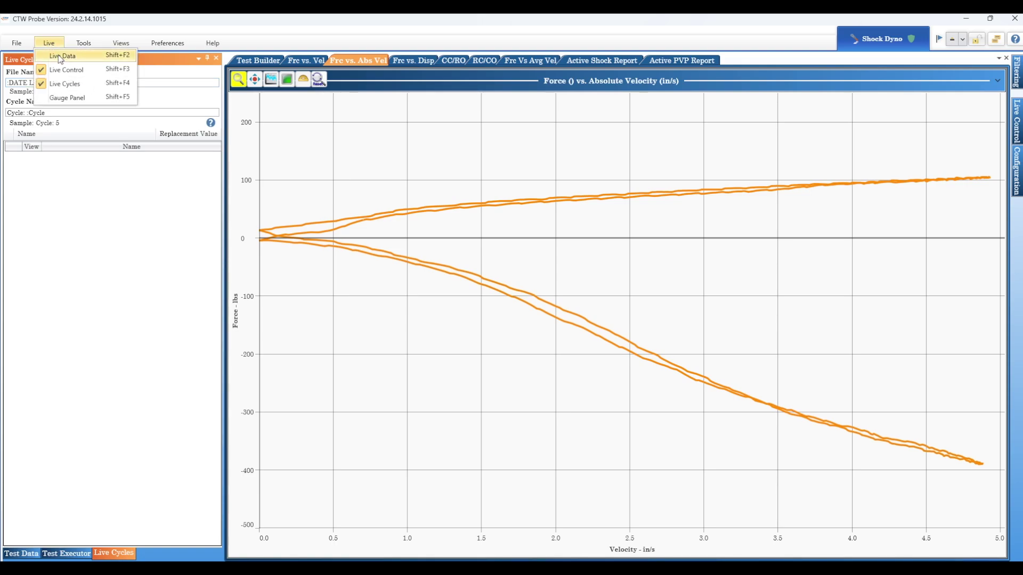
left_click(60, 56)
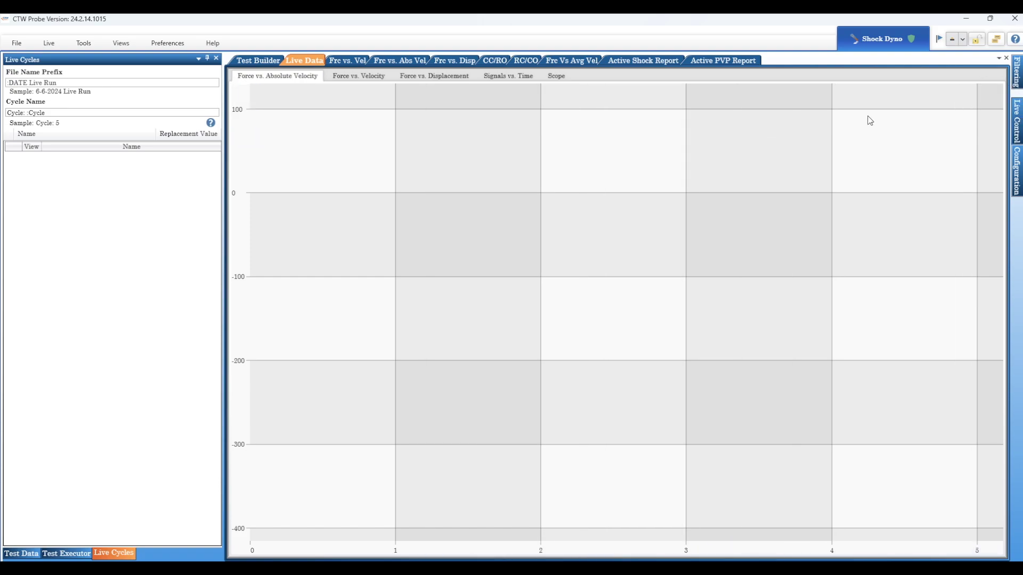
left_click(1017, 118)
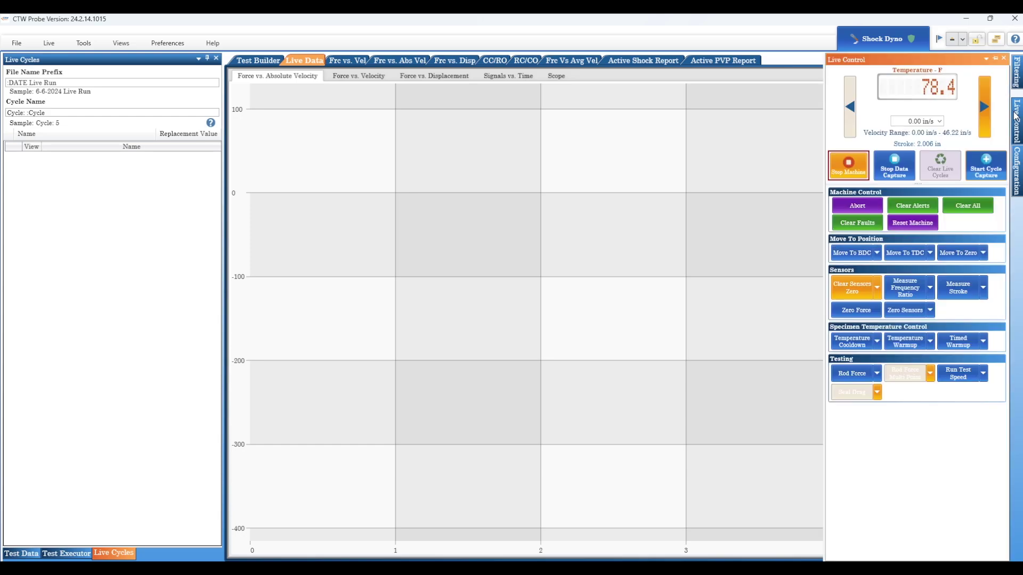
left_click(995, 60)
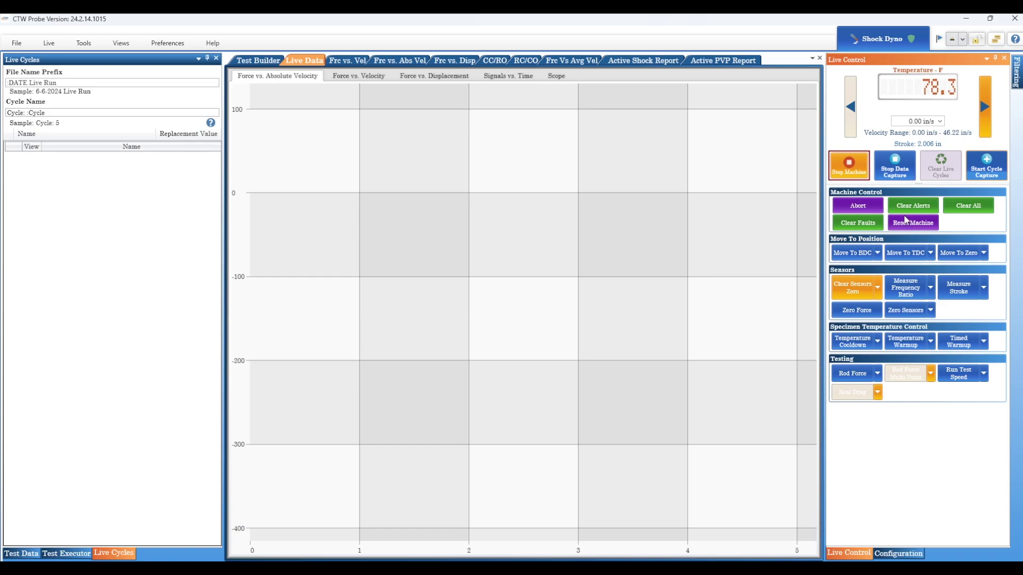
- Run the machine at 5 in/s and confirm that it is safe to move
left_click(906, 121)
type("5")
key("Return")
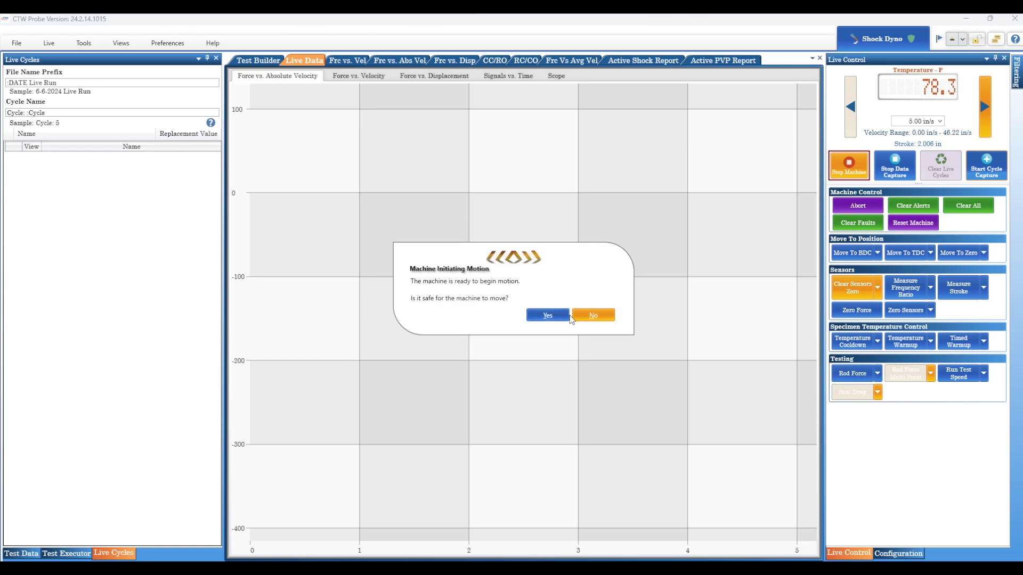
left_click(558, 316)
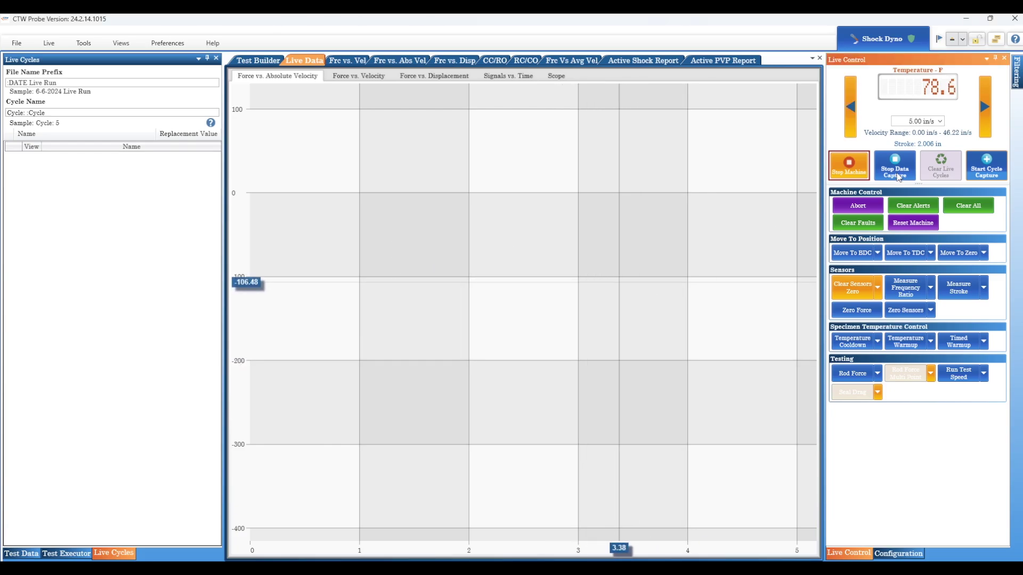
- Capture live cycles, interrupting and restarting both data and cycle capture once before stopping cycle capture
left_click(987, 167)
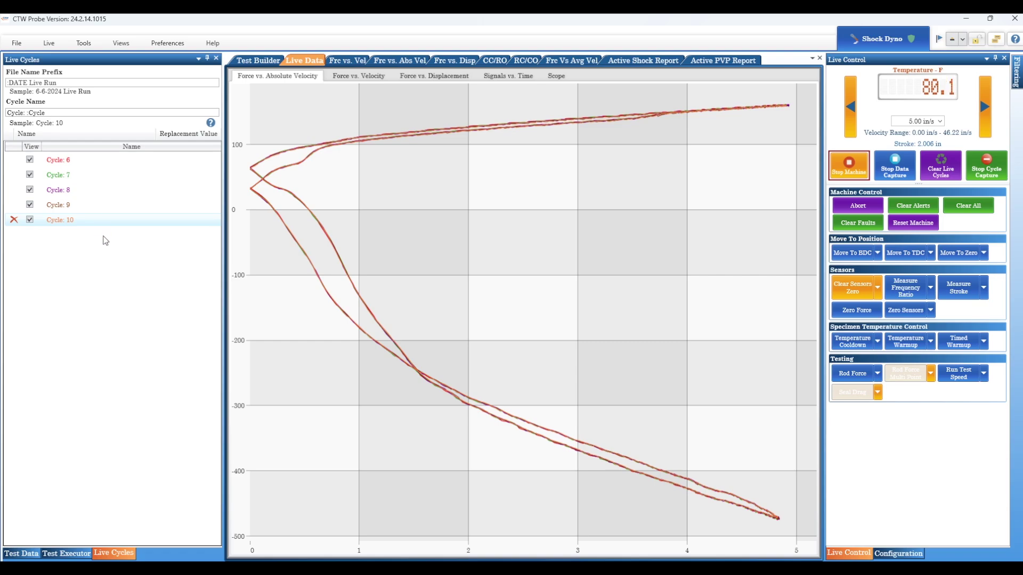
left_click(903, 170)
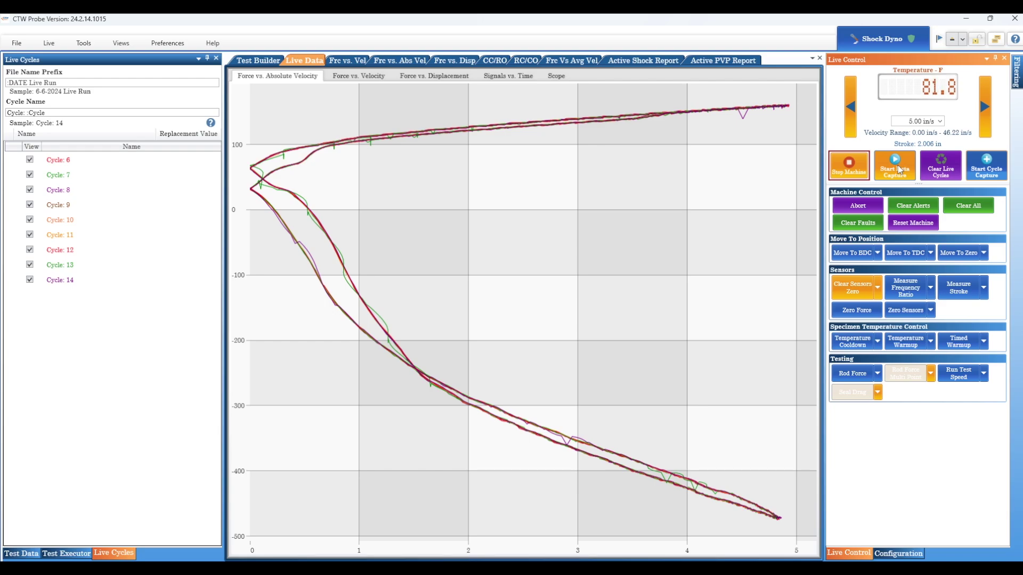
left_click(899, 169)
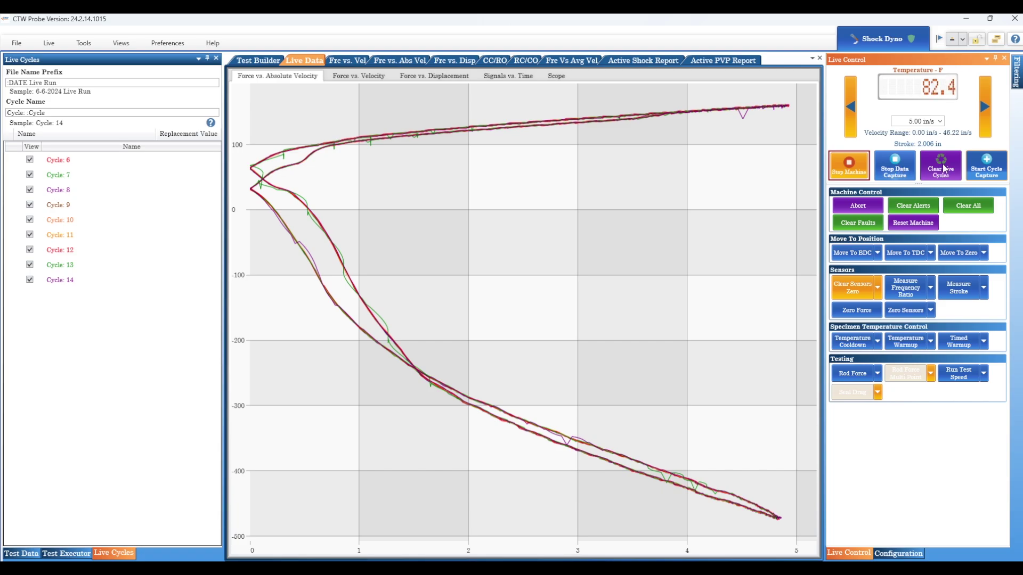
left_click(971, 171)
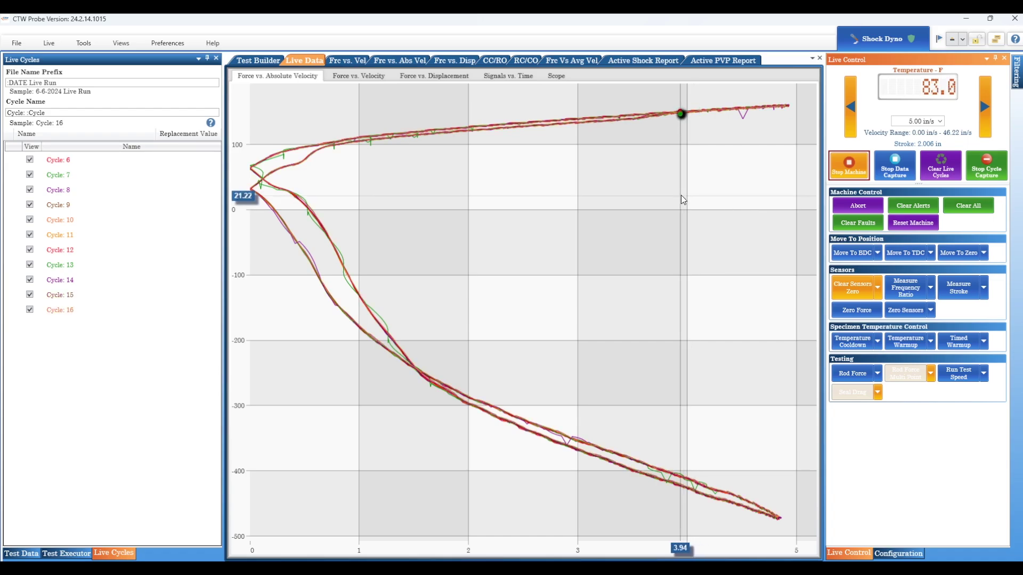
left_click(988, 168)
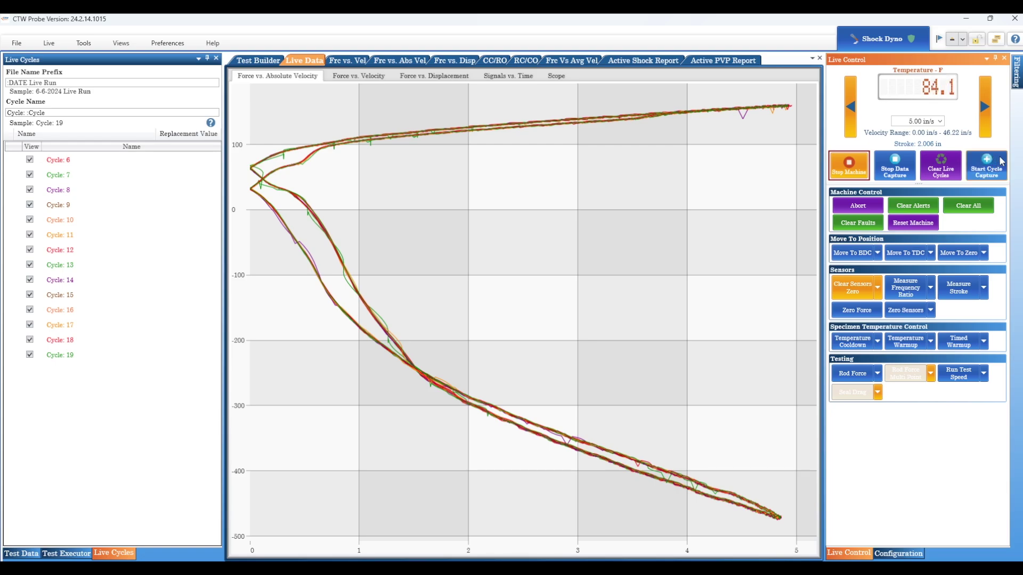
- Capture another batch of live cycles, ending with cycle capture and the machine both stopped
left_click(991, 171)
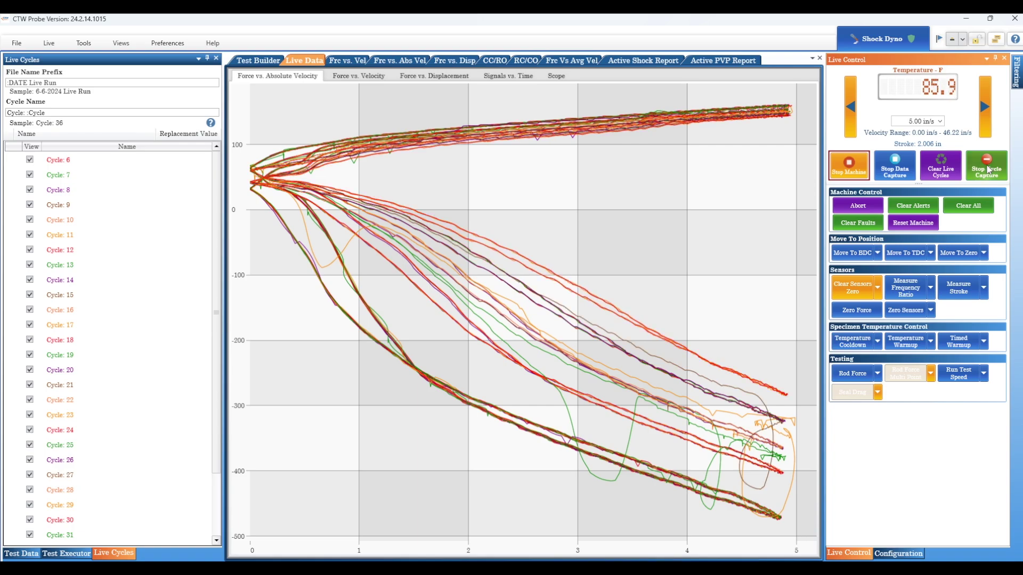
left_click(987, 170)
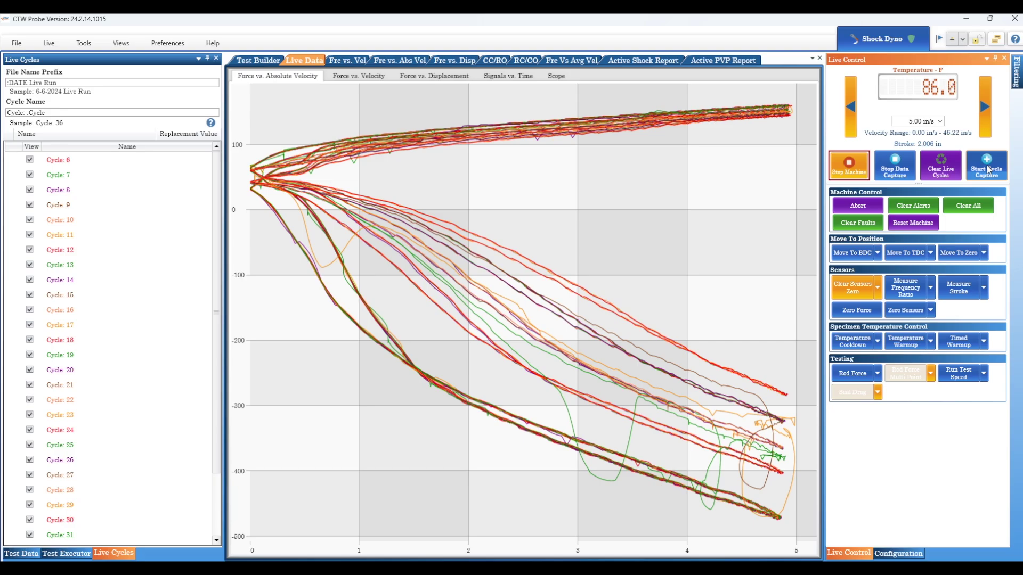
left_click(848, 175)
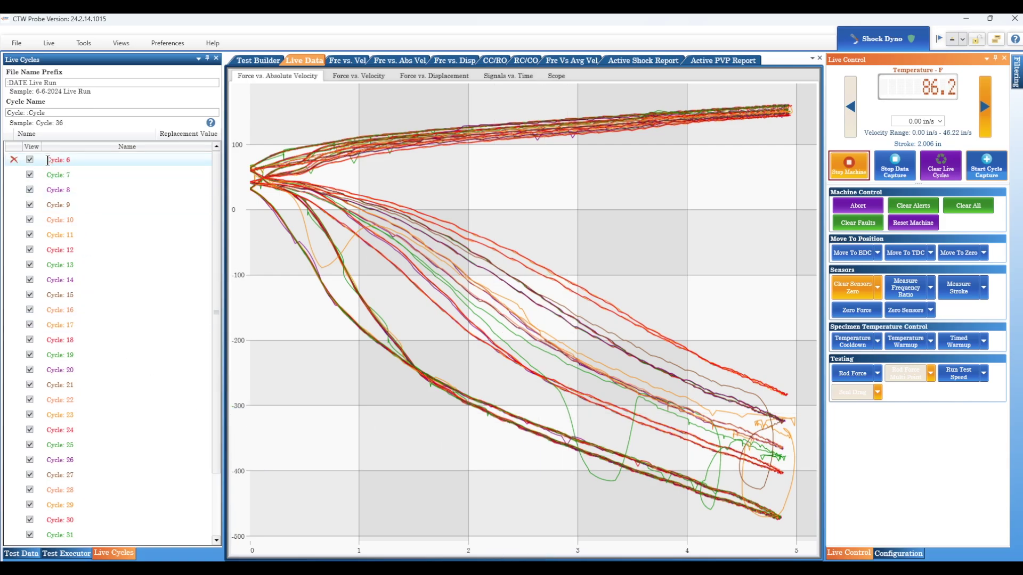
- Hide cycles 15, 21, 25, 27, 29, 31, 33 and 35 from the live plot
scroll(141, 408, "down", 2)
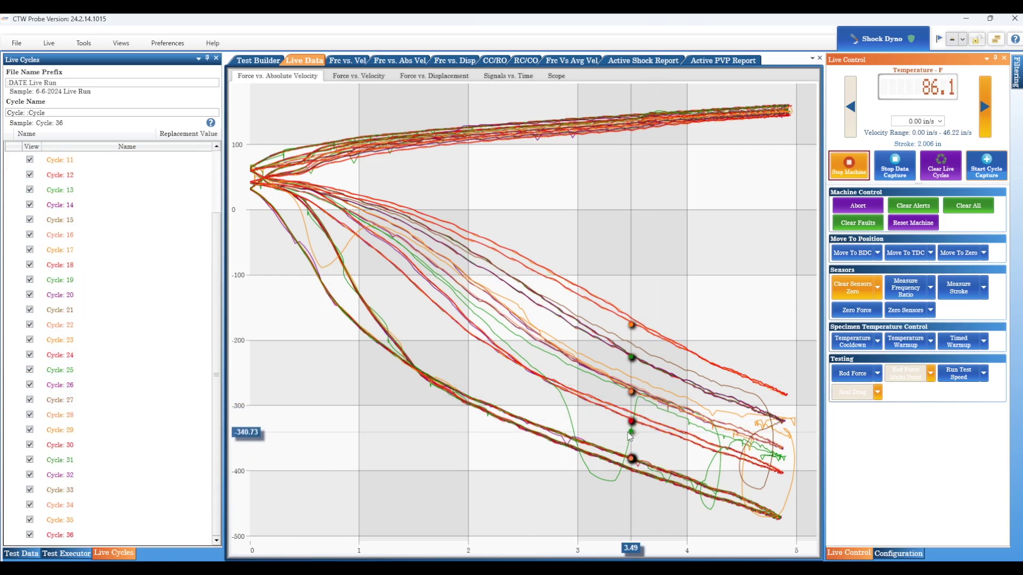
mouse_move(628, 437)
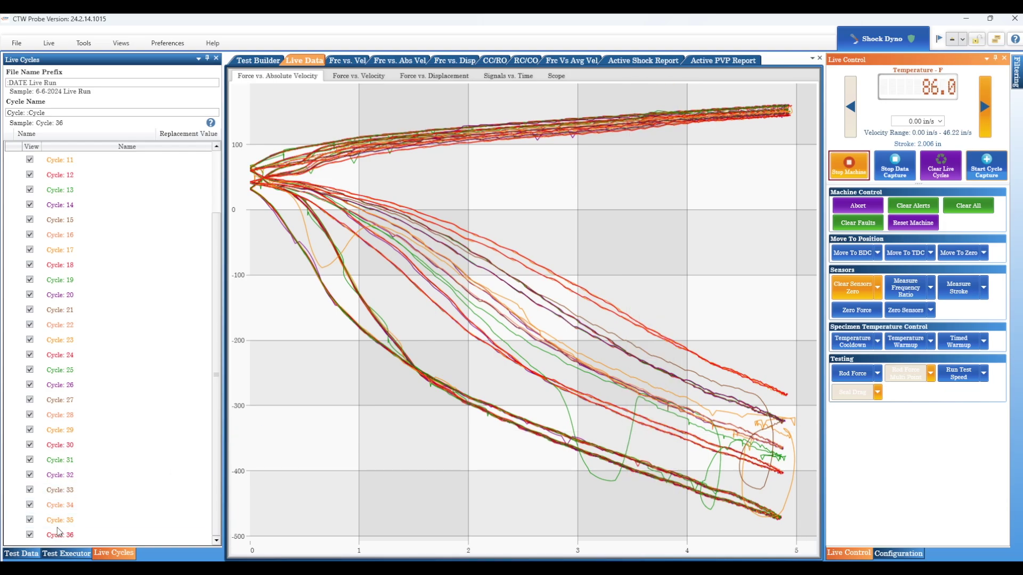
left_click(30, 520)
left_click(30, 520)
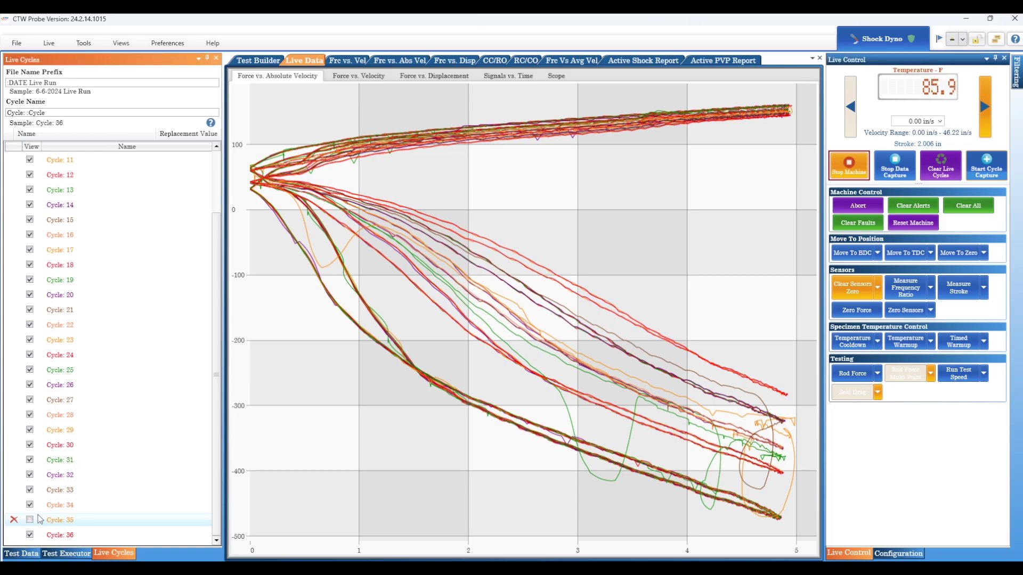
left_click(30, 430)
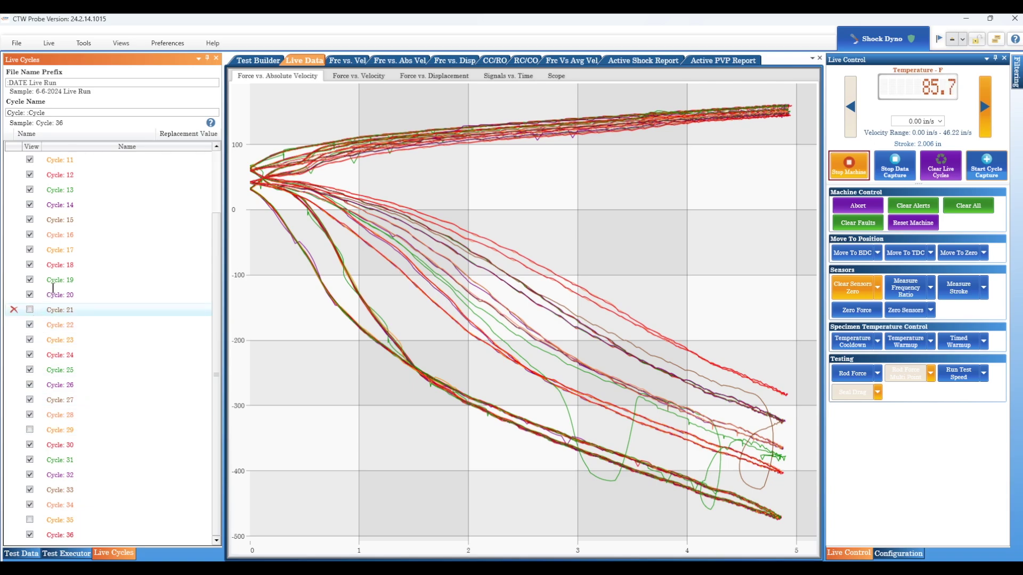
left_click(29, 400)
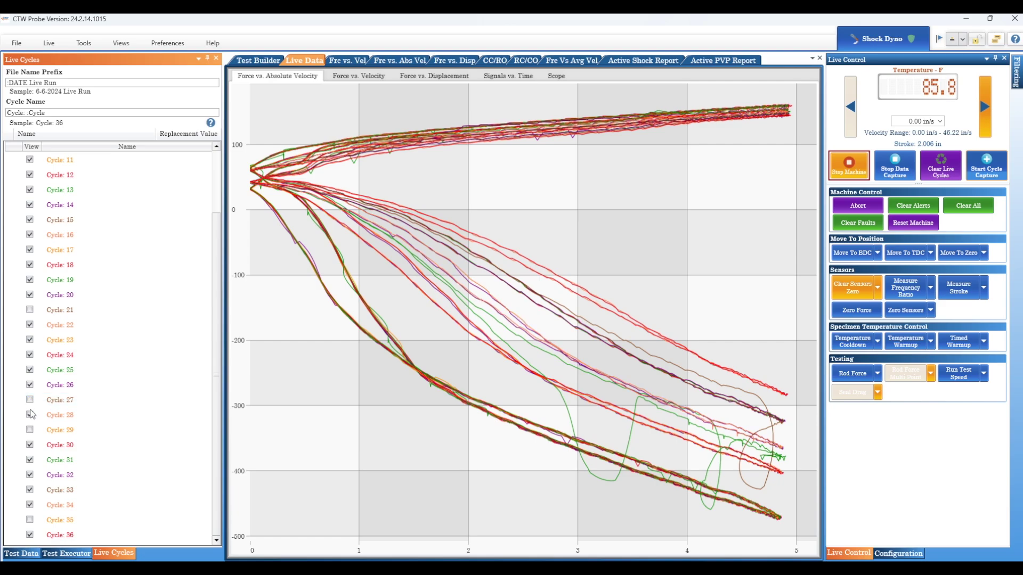
left_click(29, 460)
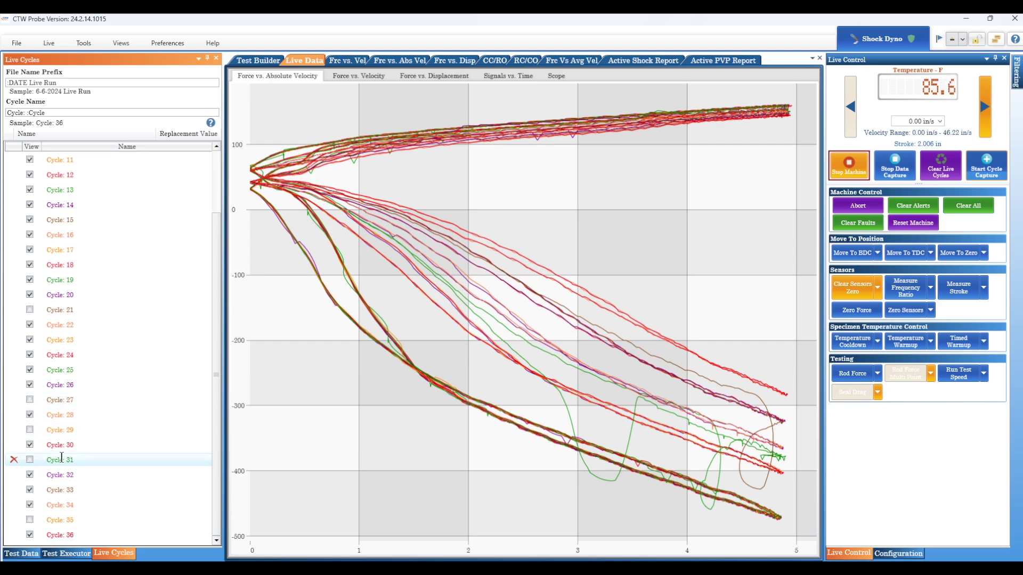
left_click(30, 370)
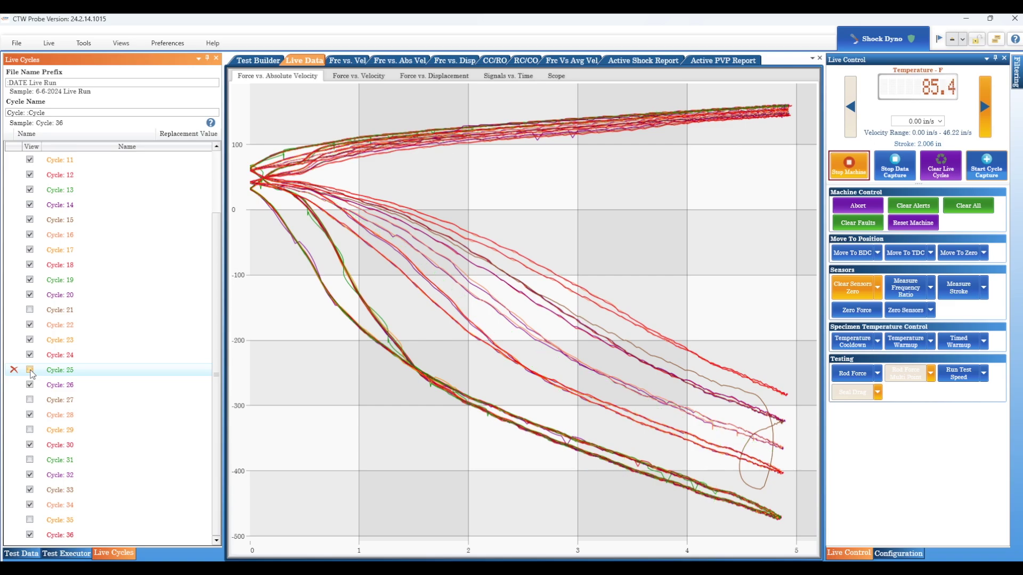
left_click(30, 220)
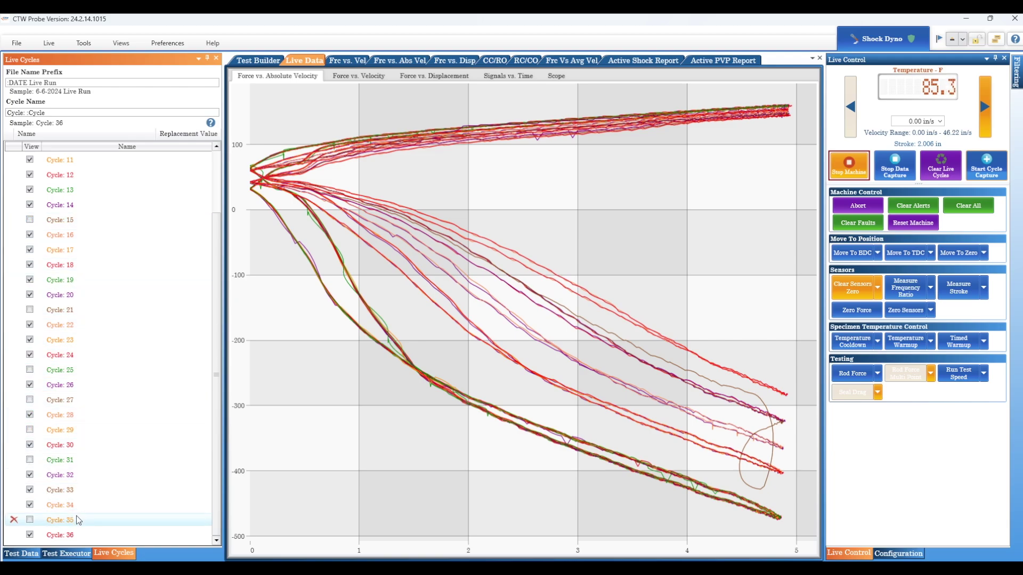
left_click(29, 490)
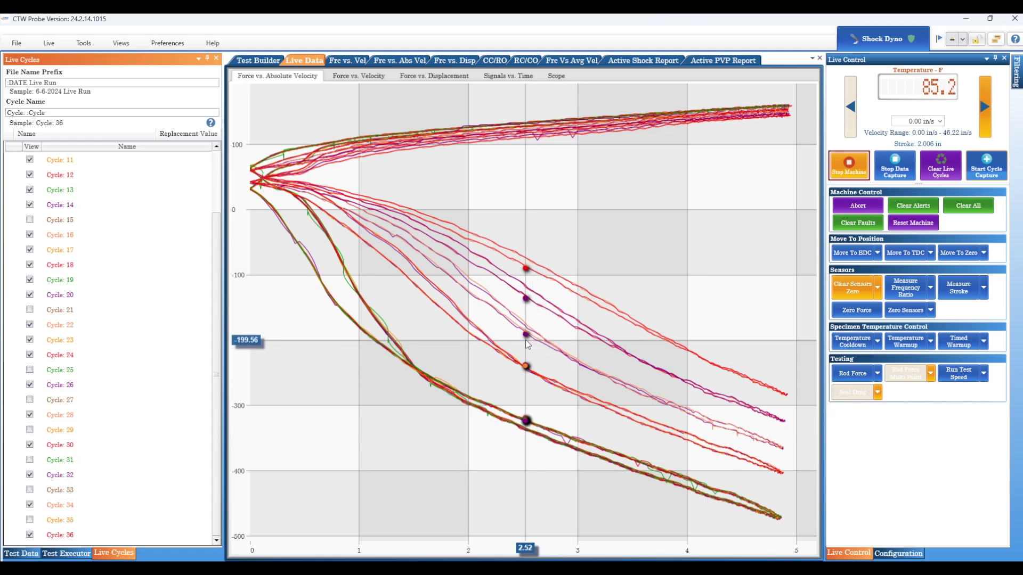
- Clear all captured live cycles from the list and plot
mouse_move(526, 339)
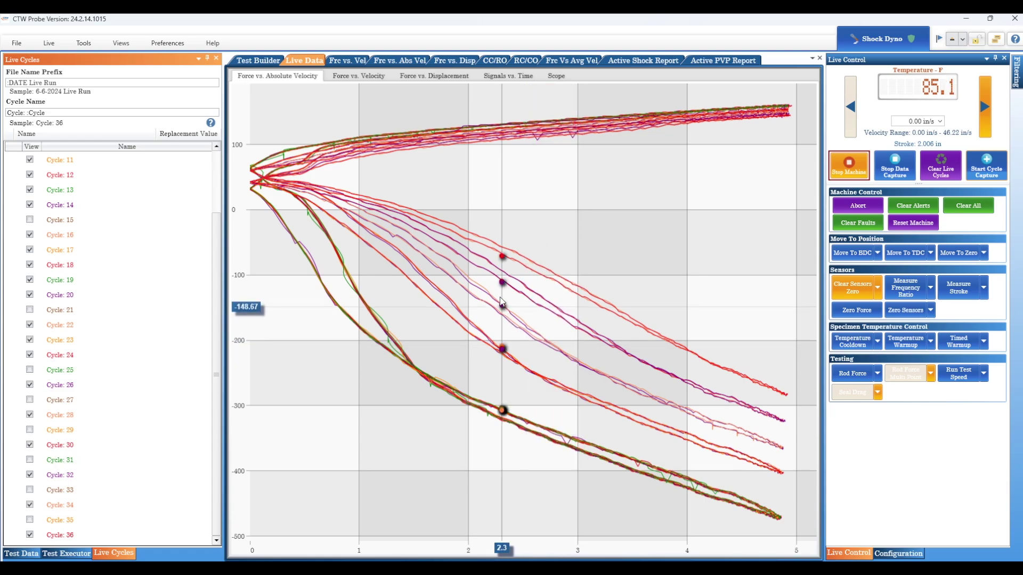
mouse_move(145, 233)
scroll(147, 213, "up", 2)
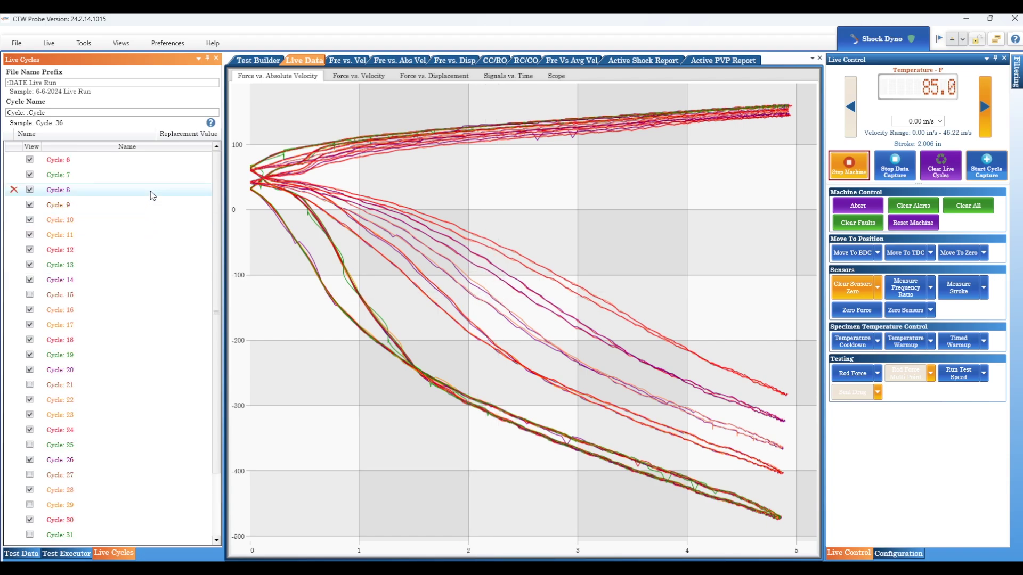
left_click(942, 170)
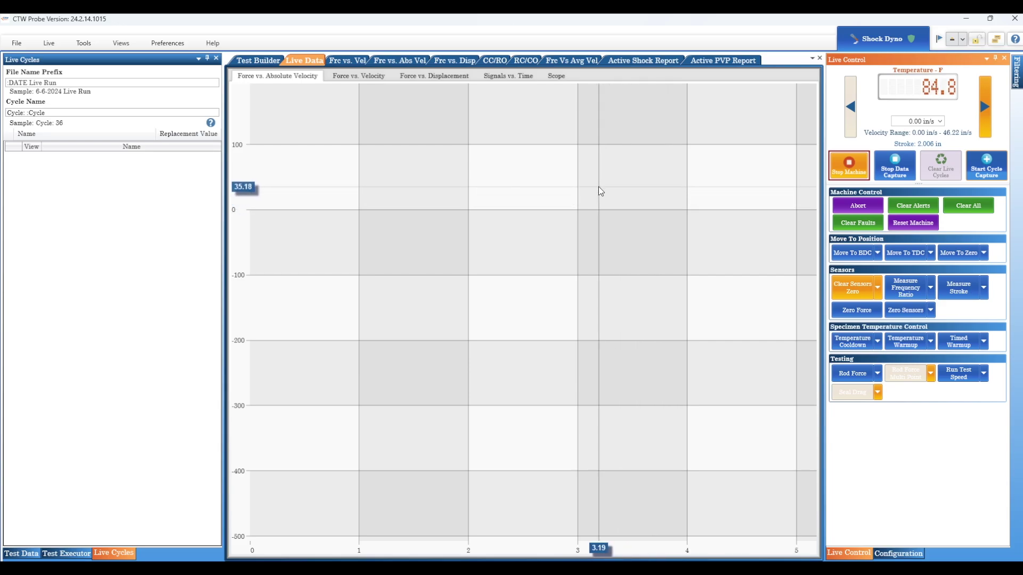
- Add the "First Test 5 ips" test as a live reference and return to the live cycles list
left_click(20, 554)
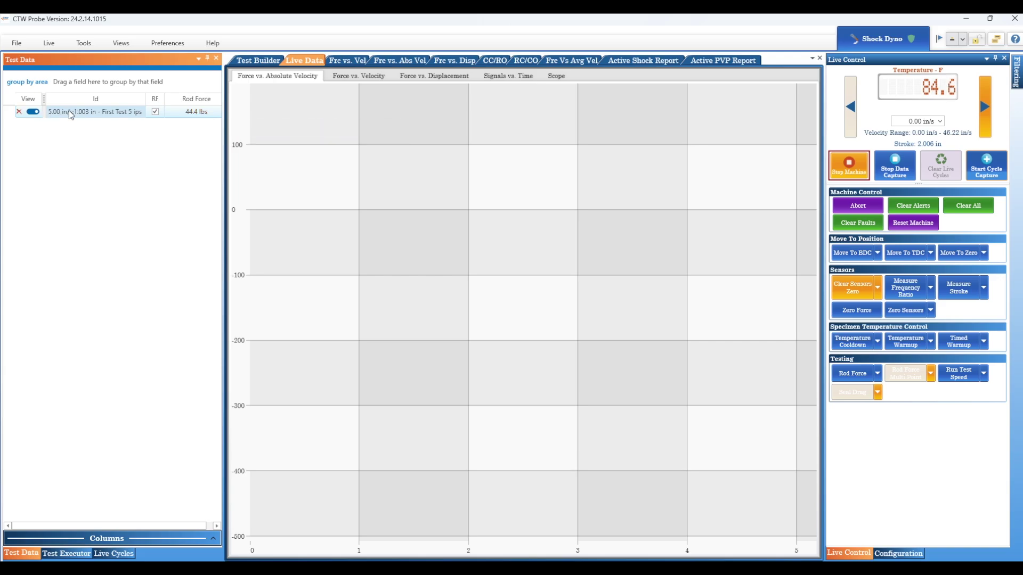
right_click(75, 110)
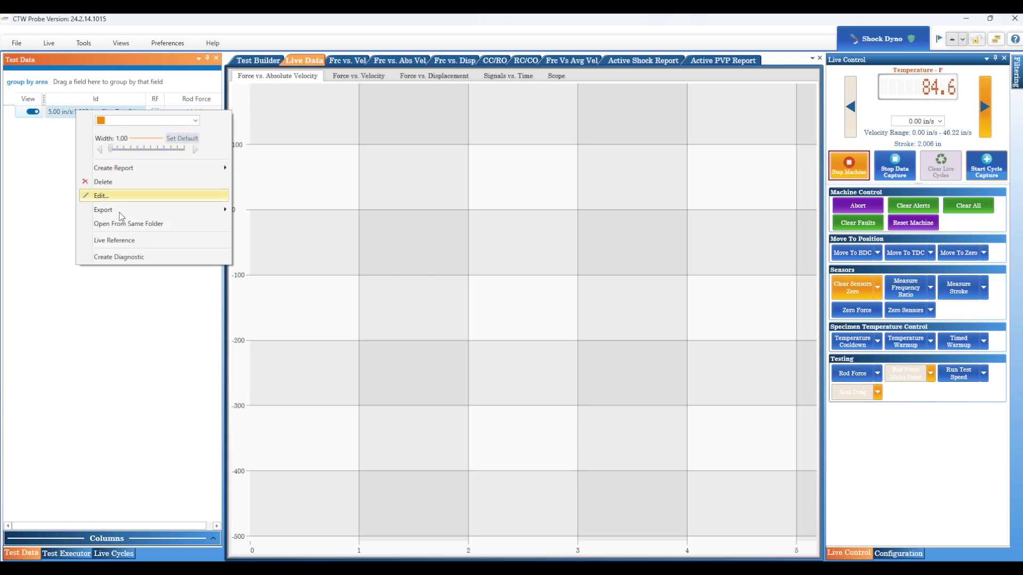
left_click(118, 242)
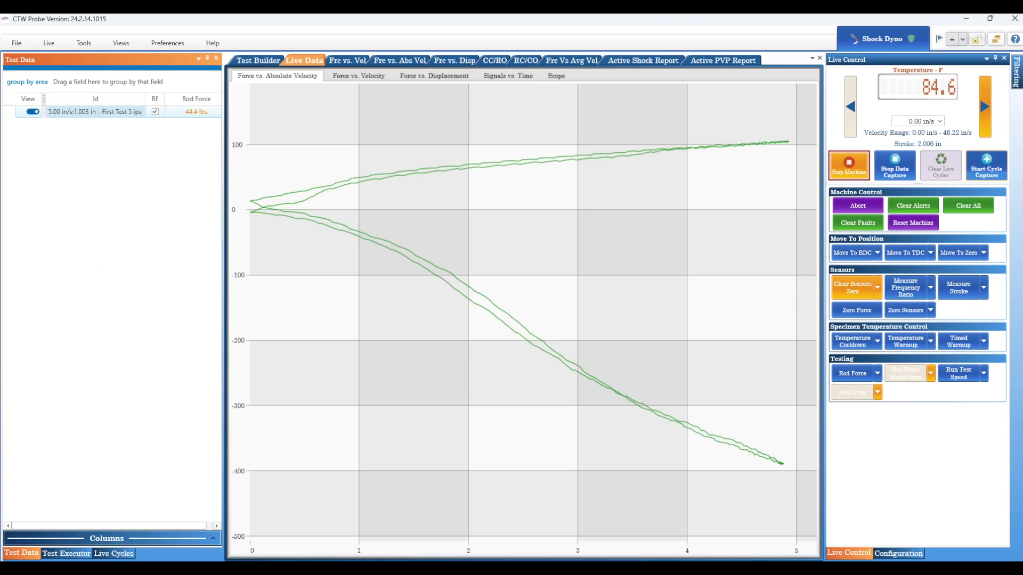
left_click(112, 554)
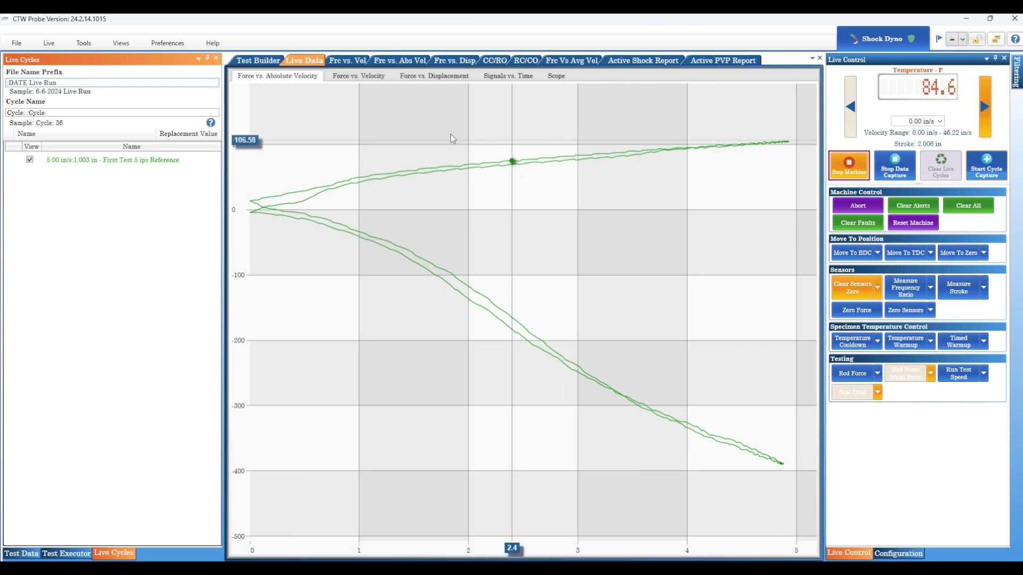
- Restart the machine at 5 in/s with motion confirmed as safe, and capture cycles against the reference curve
left_click(902, 120)
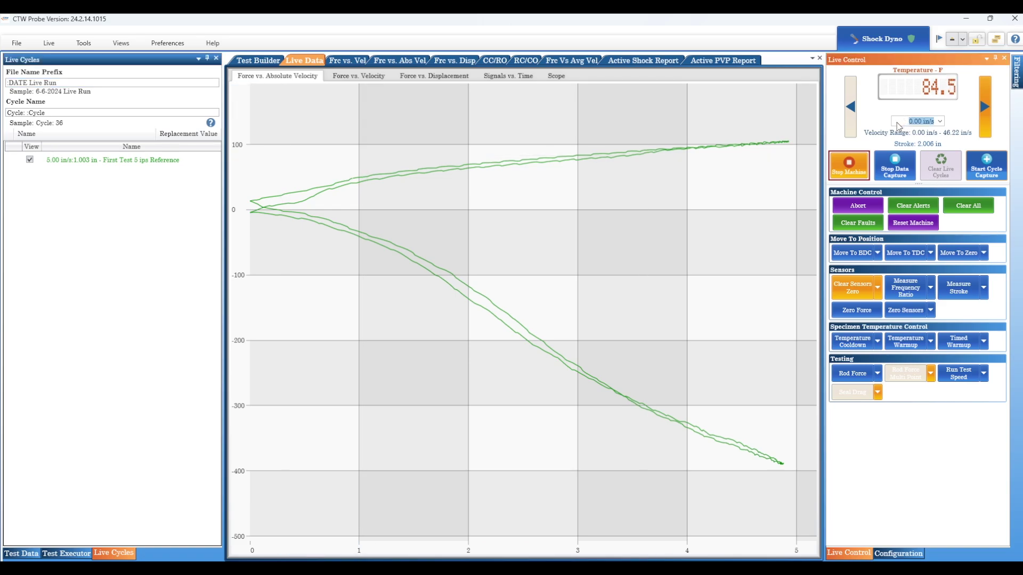
type("5")
key("Return")
left_click(547, 315)
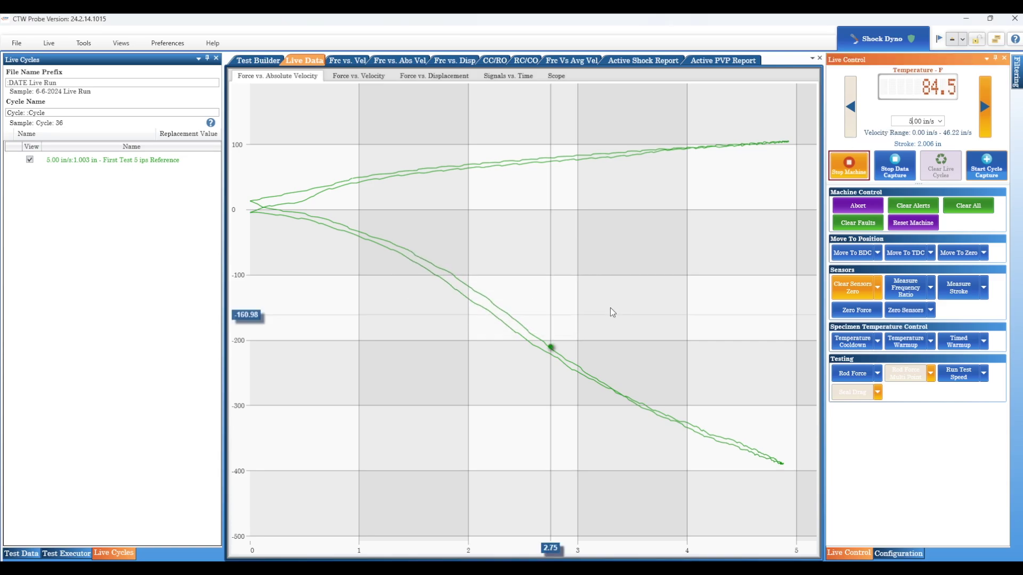
left_click(986, 167)
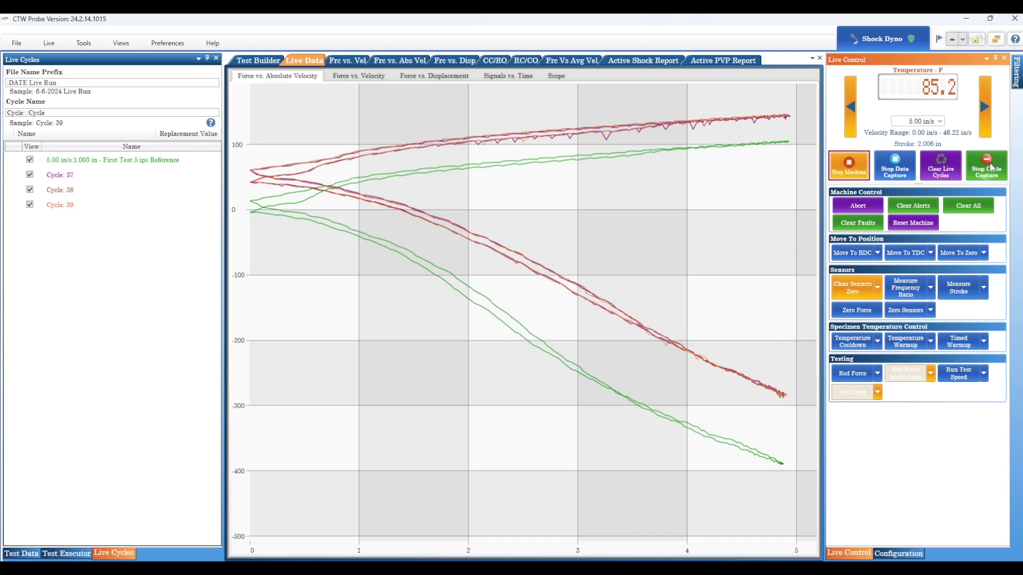
- Stop the cycle capture and the machine, and compare the captured cycles with the reference near zero velocity
left_click(990, 167)
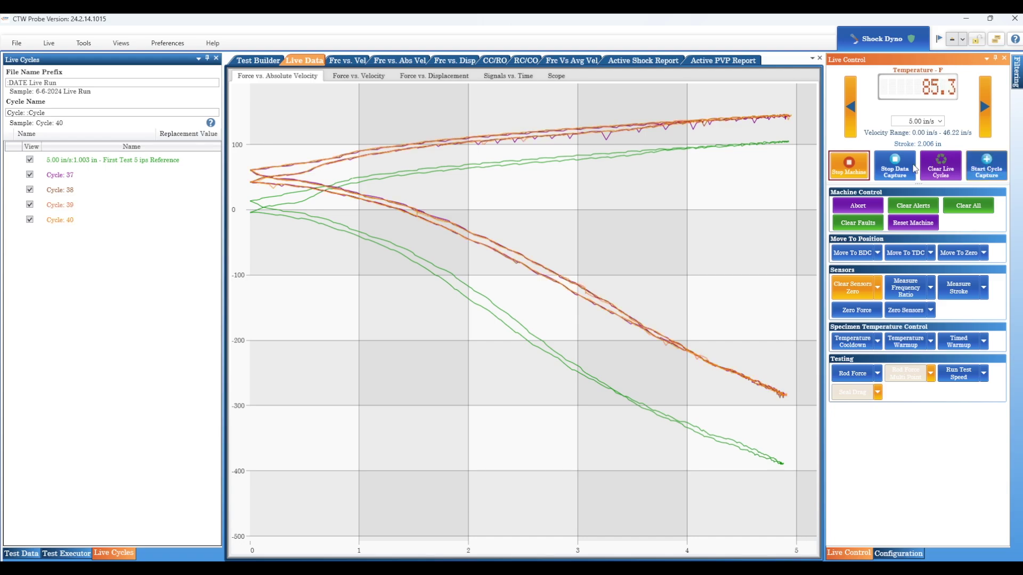
left_click(852, 170)
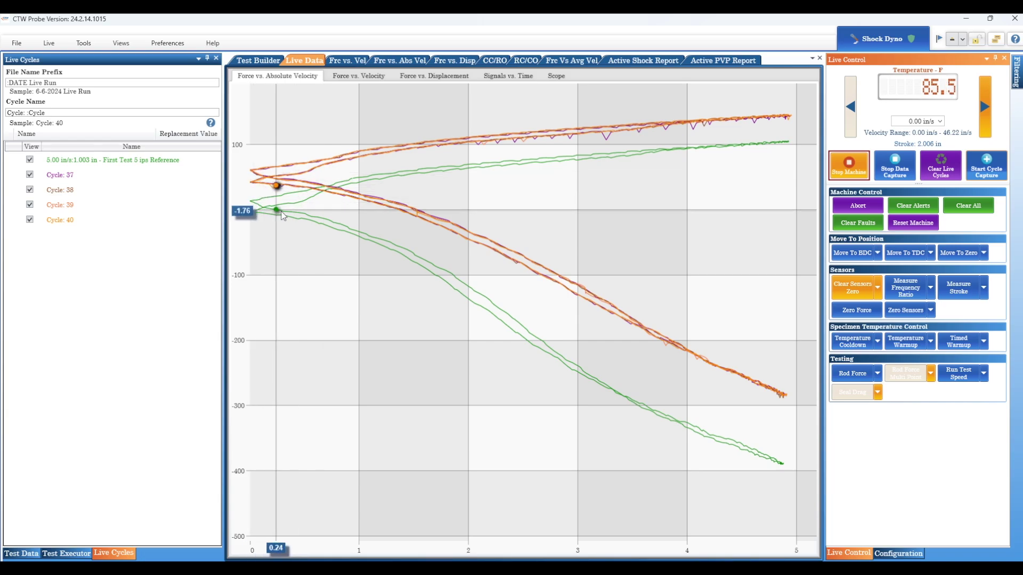
mouse_move(282, 213)
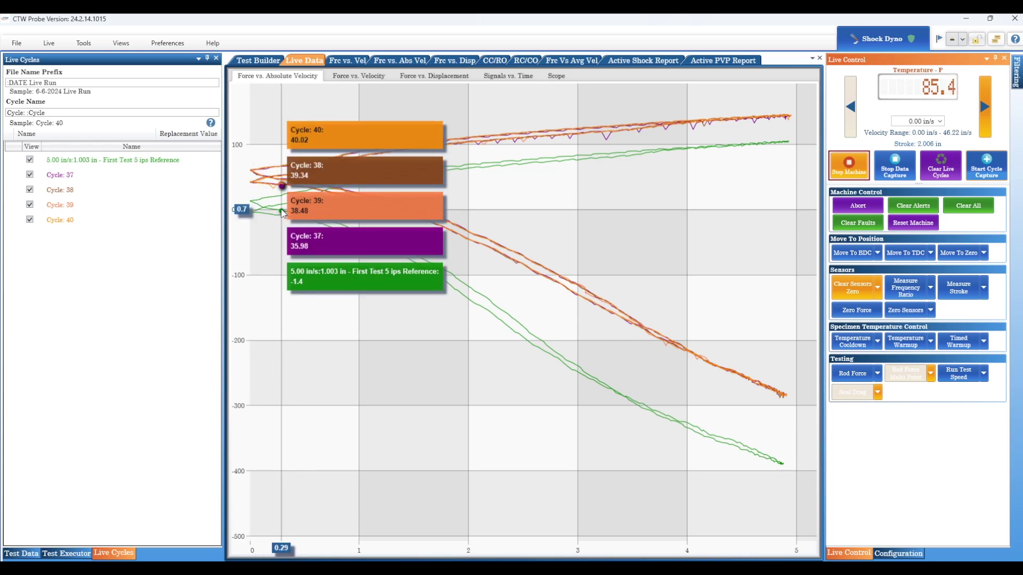
mouse_move(269, 178)
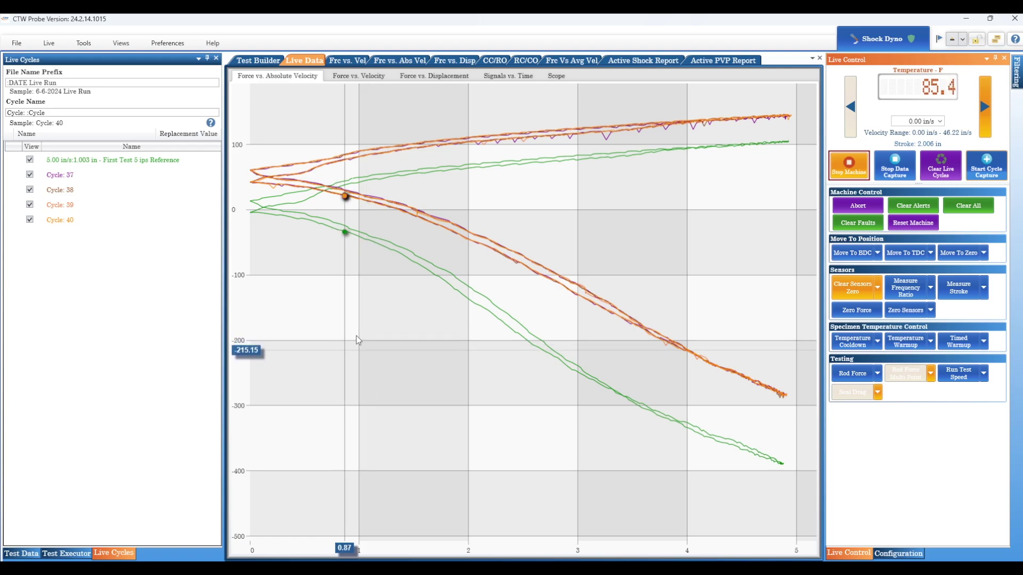
- Run a rod force measurement on the shock, confirming that the machine is safe to move
left_click(851, 373)
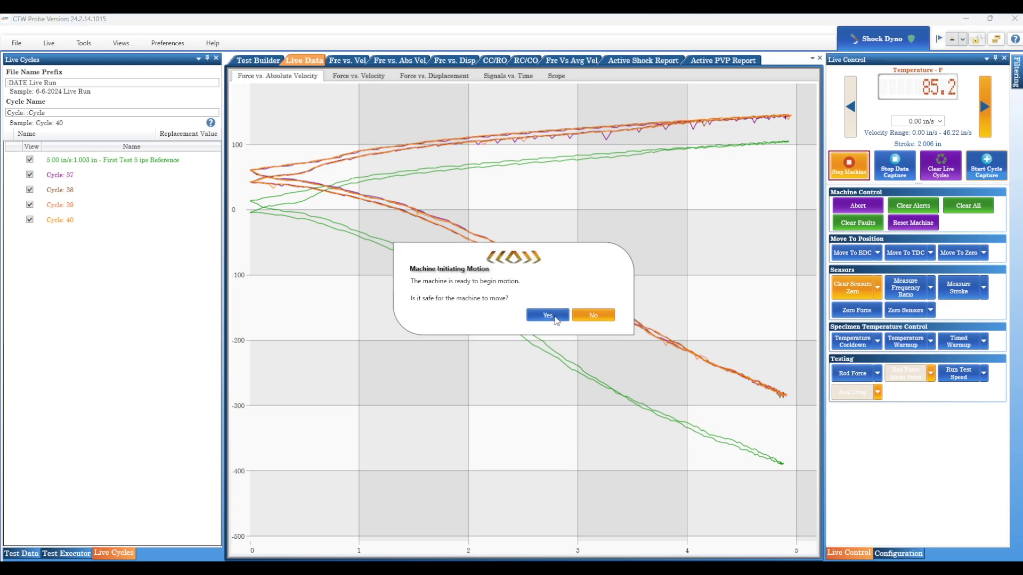
left_click(548, 316)
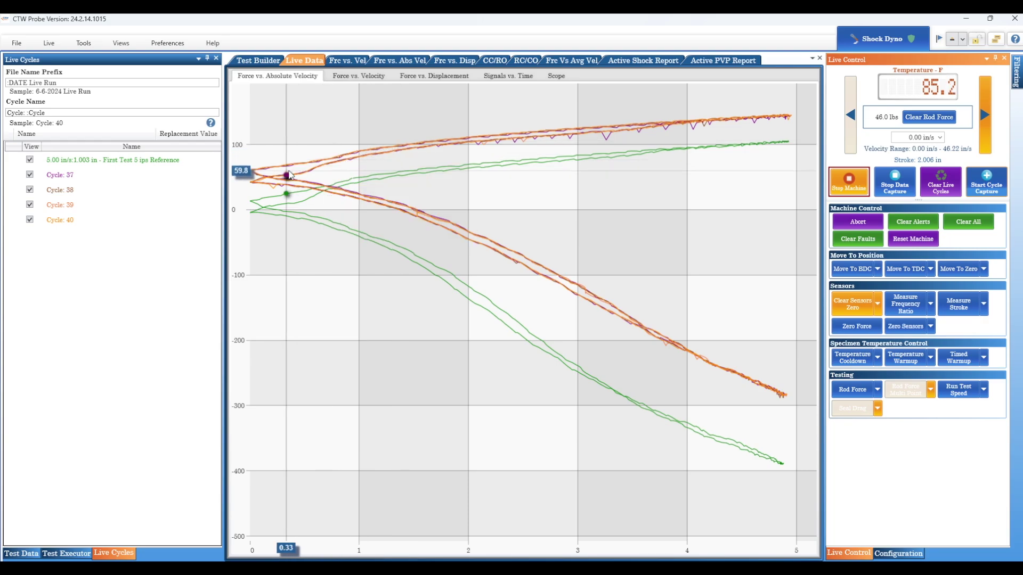
- Delete cycles 37, 38, 39 and 40 individually from the live cycles list, keeping only the reference
left_click(14, 222)
left_click(13, 219)
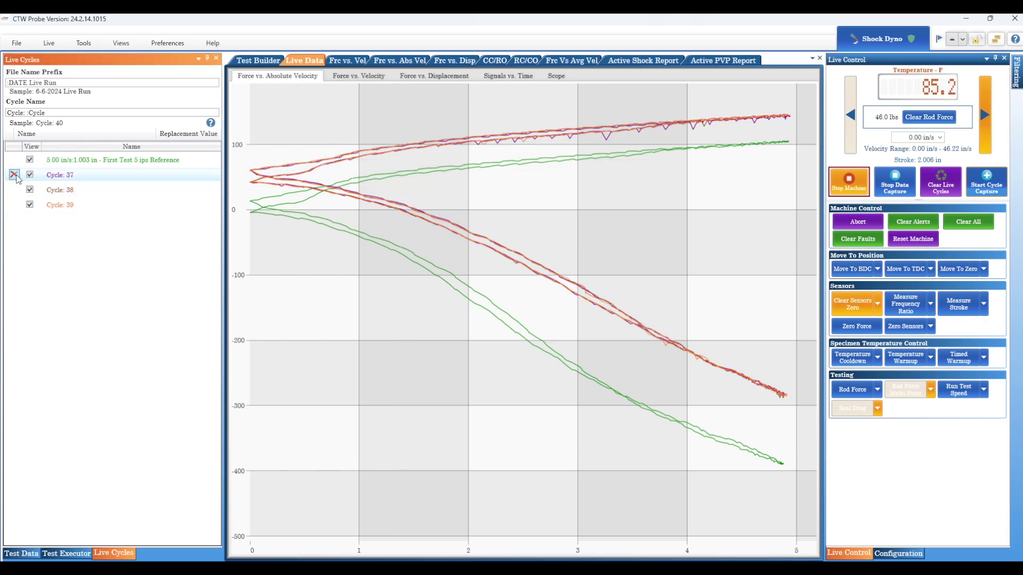
left_click(14, 175)
left_click(14, 176)
left_click(14, 174)
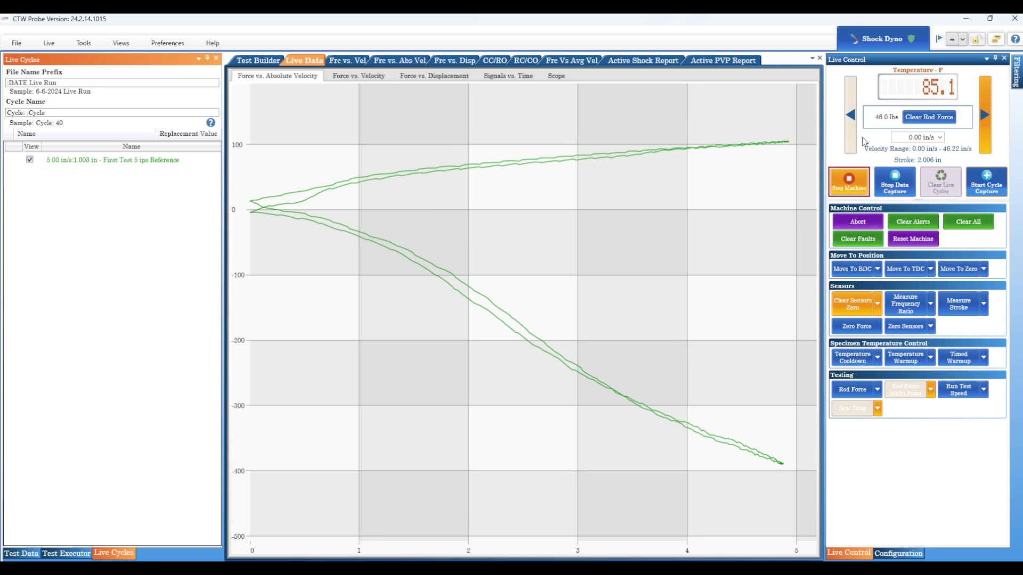
- Run the machine at 5 in/s with motion confirmed as safe, and start capturing cycles against the reference
left_click(905, 137)
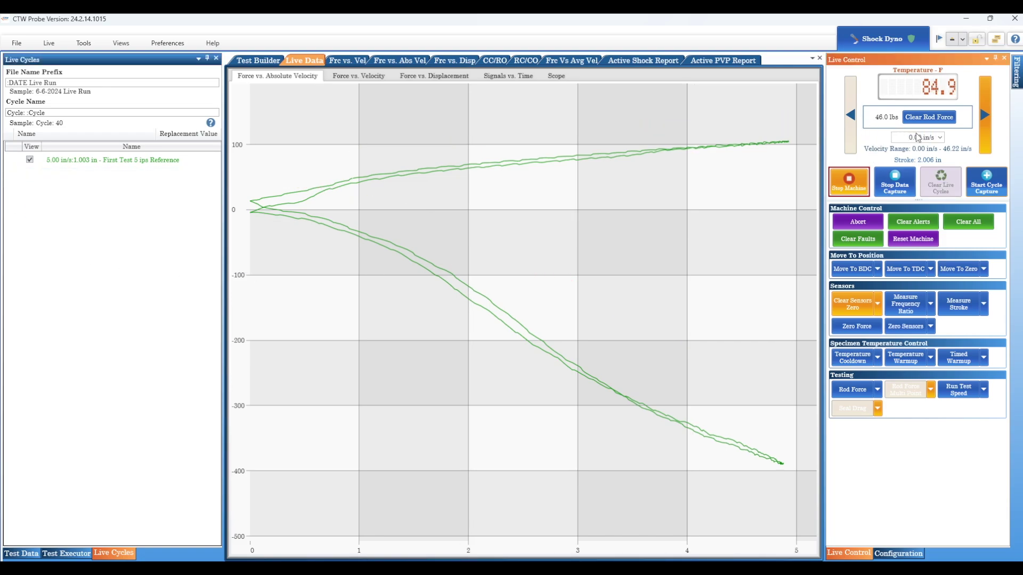
left_click(924, 141)
type("5")
key("Return")
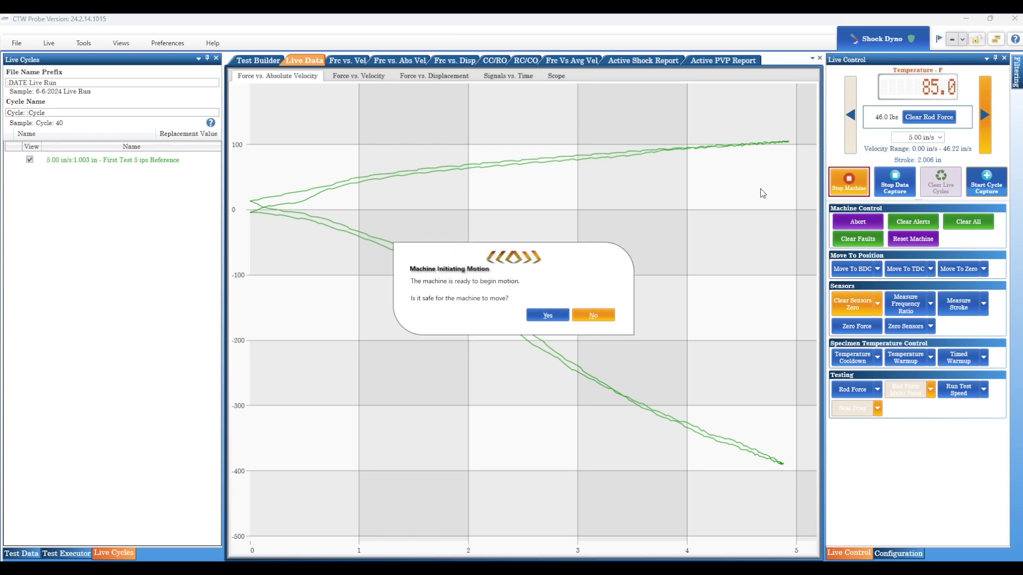
left_click(547, 316)
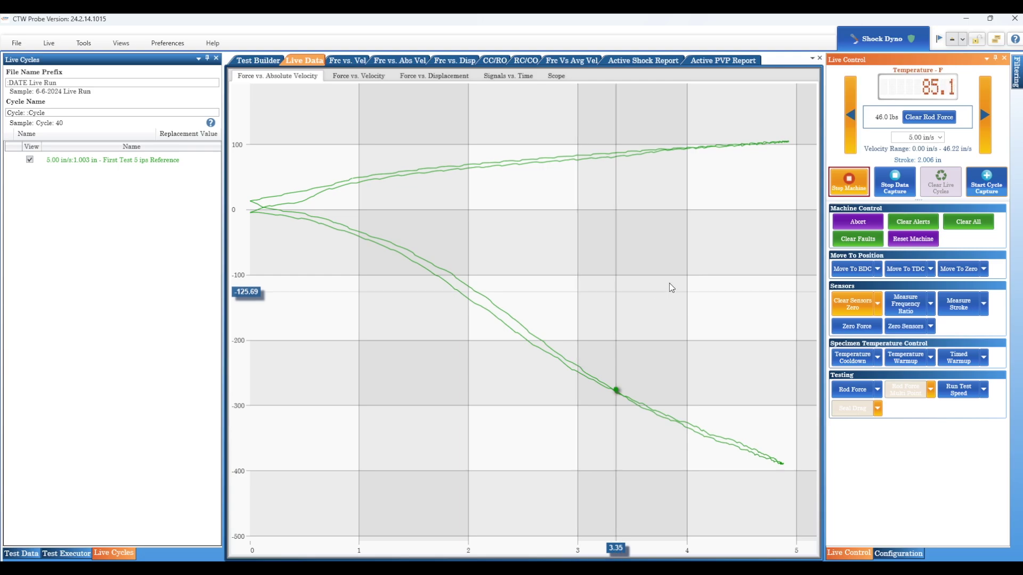
left_click(983, 188)
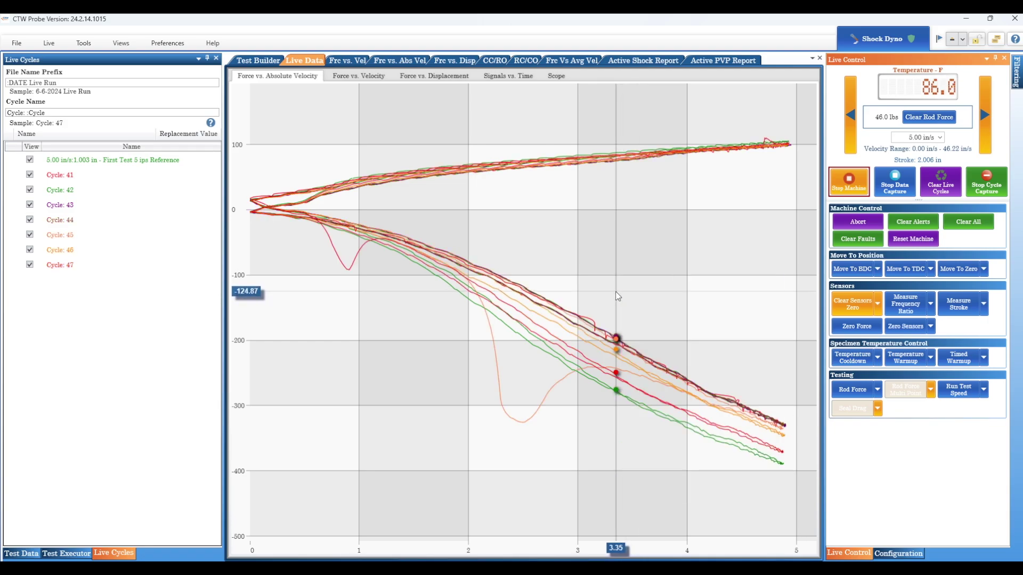
- Clear the early live cycles, let fresh ones accumulate, and stop the cycle capture and the machine
mouse_move(614, 293)
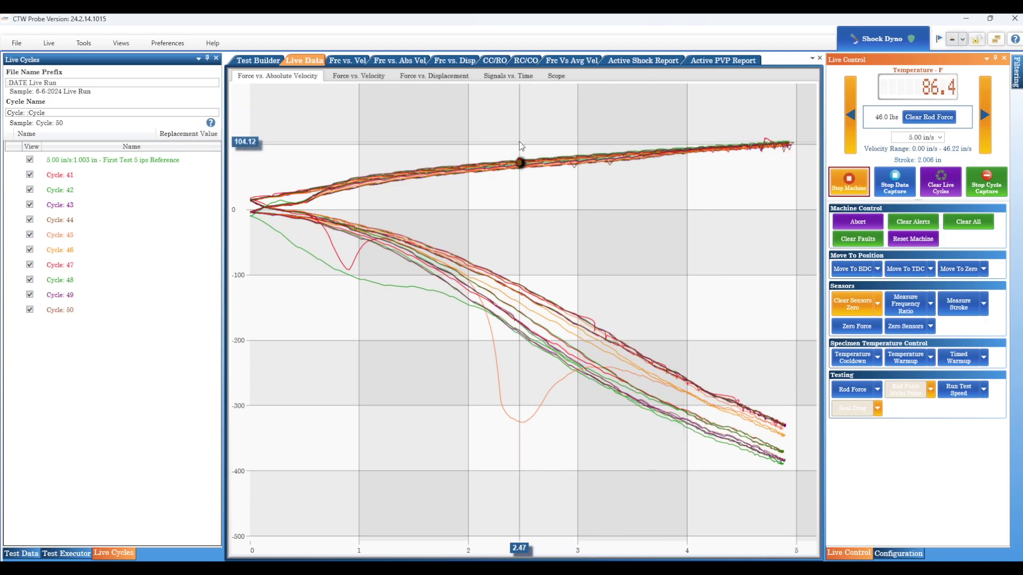
mouse_move(514, 143)
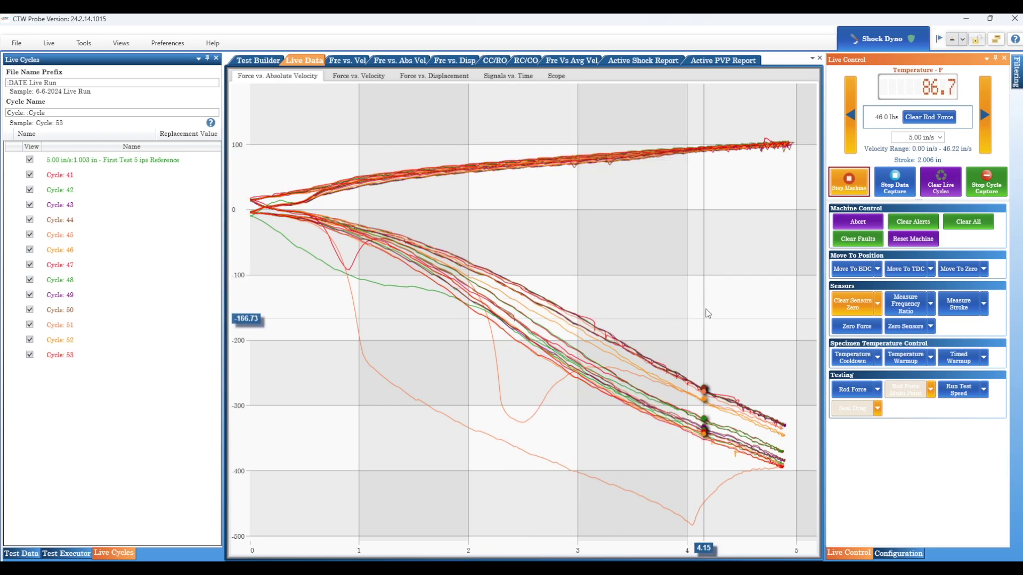
left_click(940, 183)
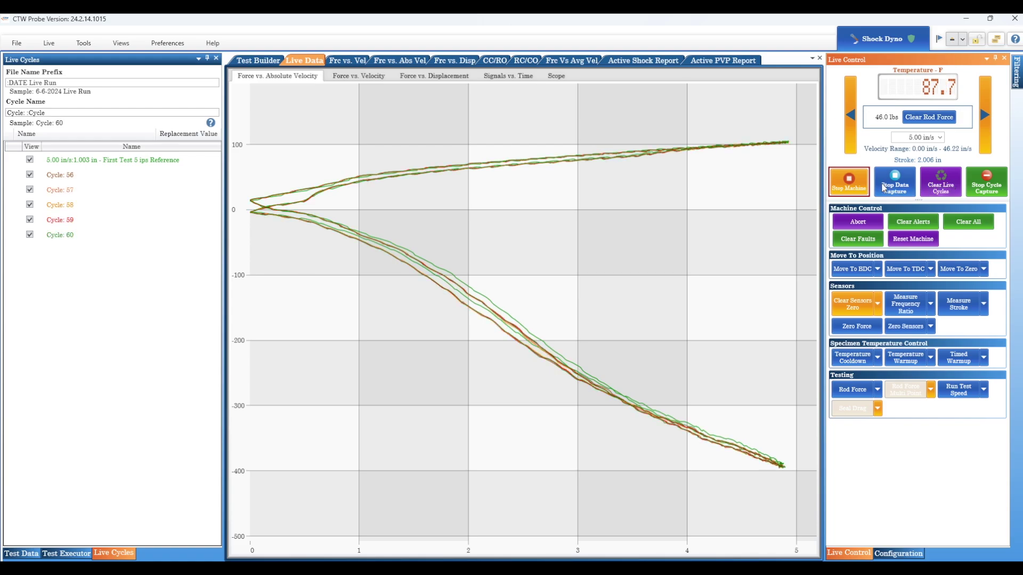
left_click(992, 185)
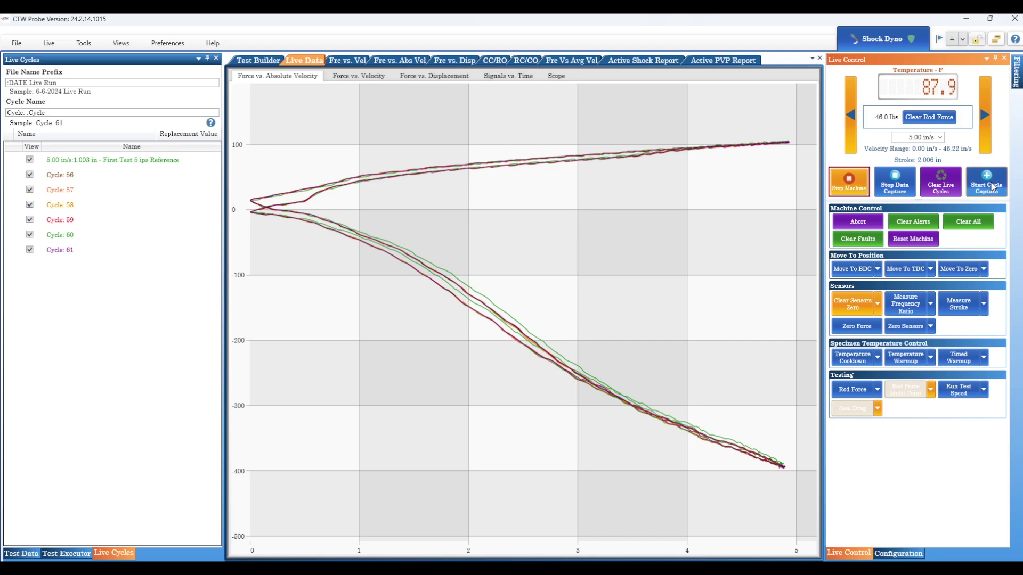
left_click(853, 182)
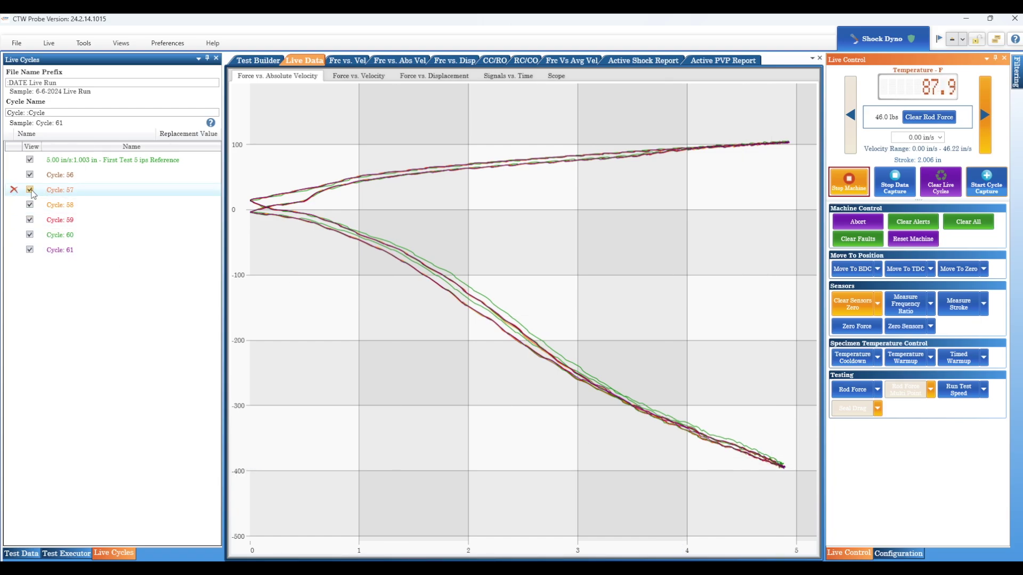
- Hide cycles 56 through 60 from the live plot, leaving cycle 61 against the reference
left_click(30, 190)
left_click(30, 205)
left_click(29, 223)
left_click(29, 235)
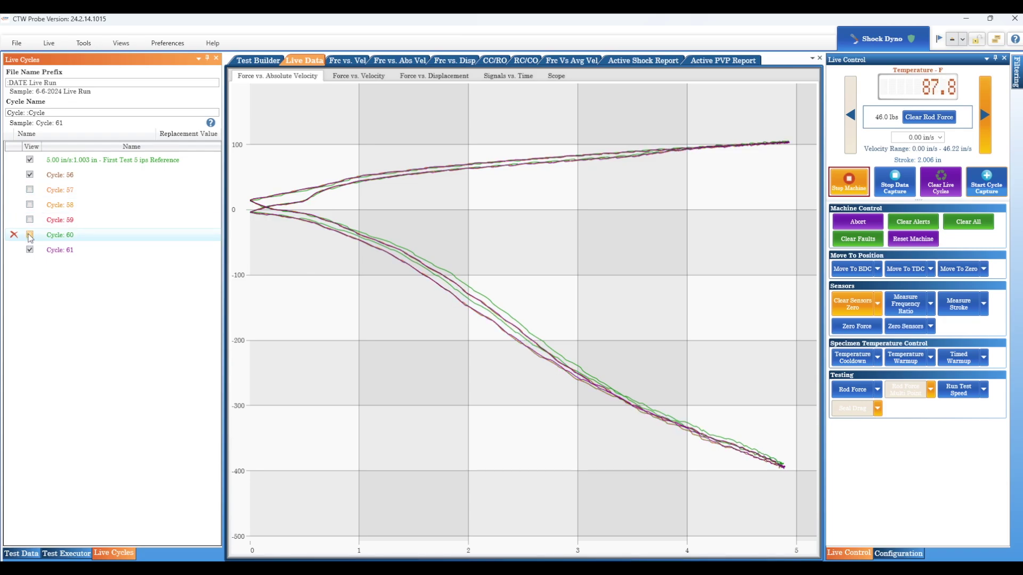
left_click(30, 176)
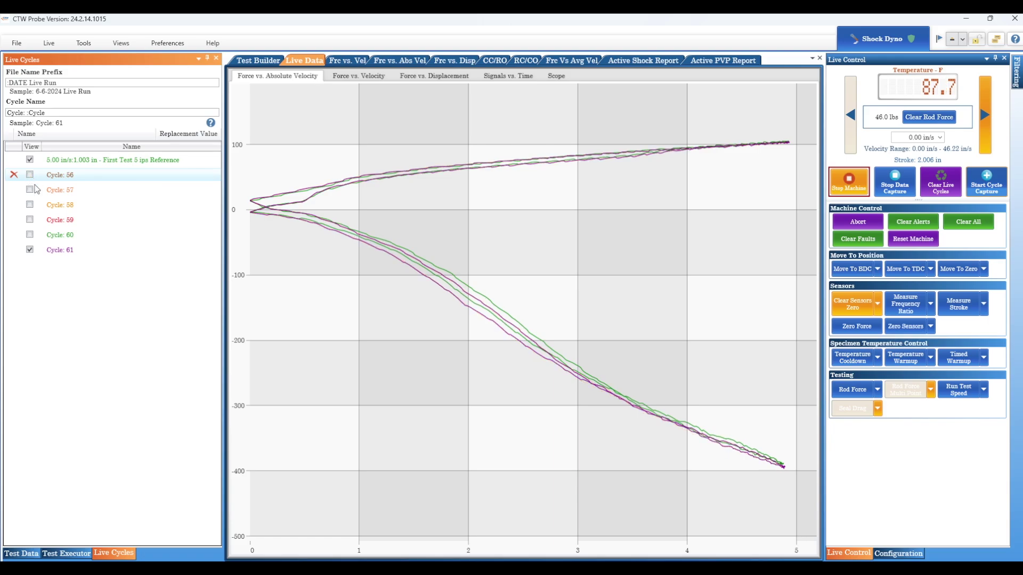
- Save cycle 61 to the Data folder as "6-6-2024 Live Run Cycle 61 1.dctw"
left_click(71, 251)
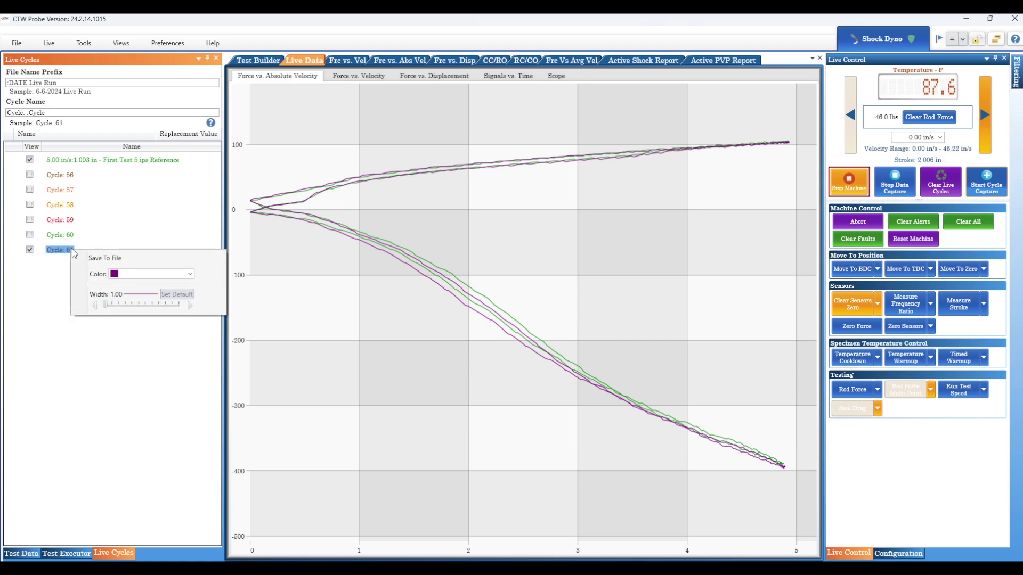
left_click(57, 250)
left_click(57, 250)
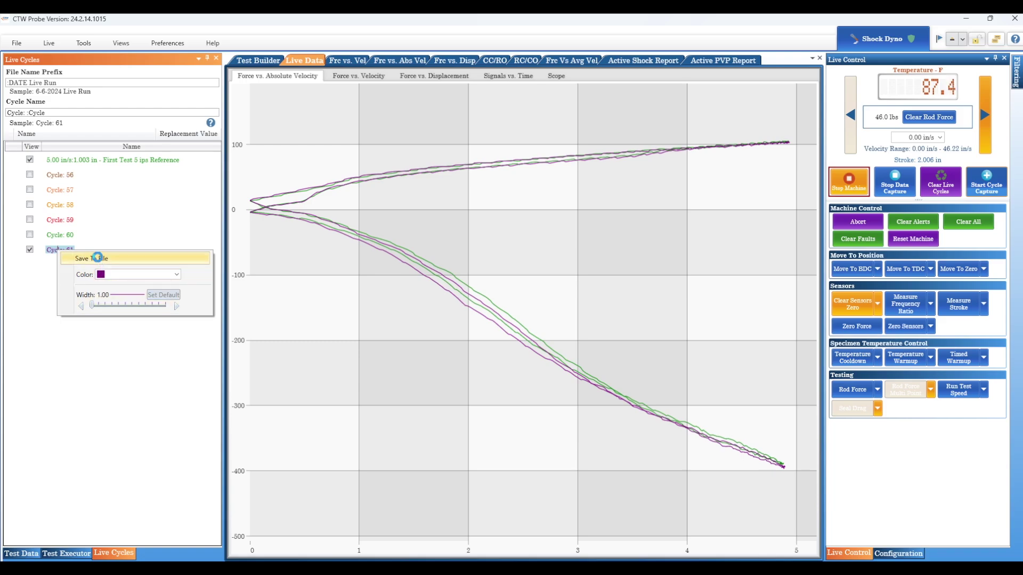
left_click(97, 258)
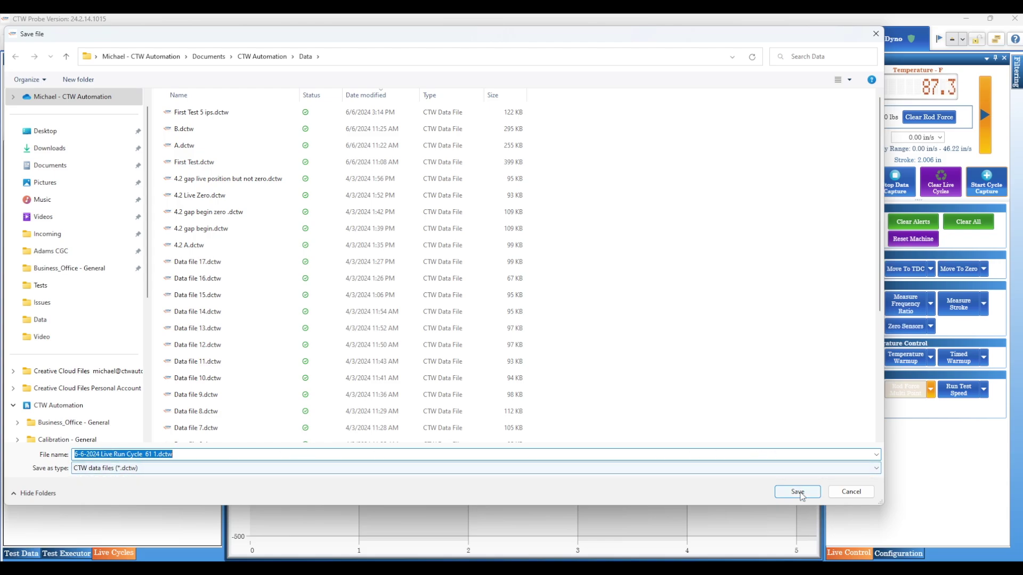
left_click(799, 493)
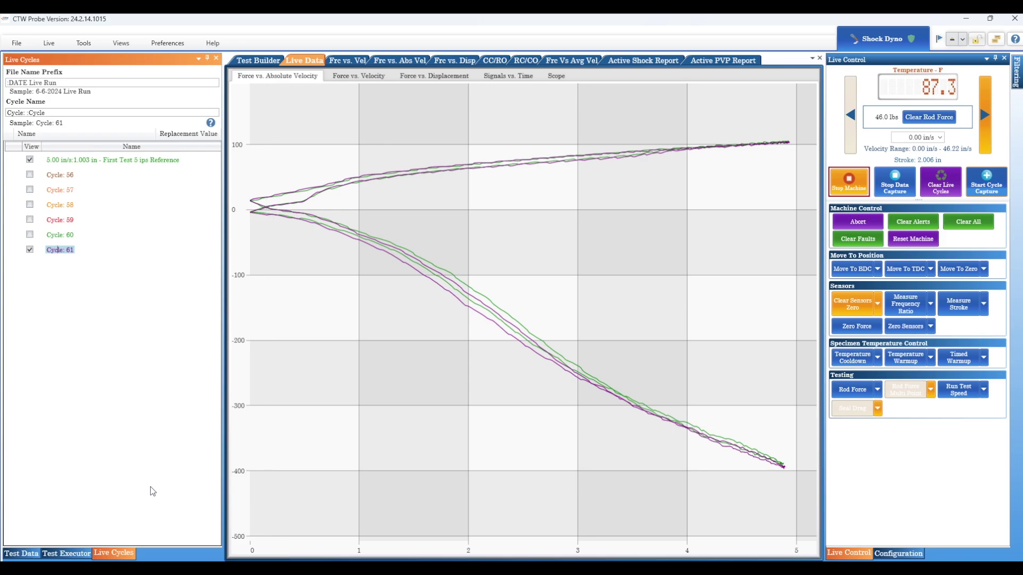
- Compare the saved cycle 61 with the First Test 5 ips data on the force versus absolute velocity graph
left_click(20, 554)
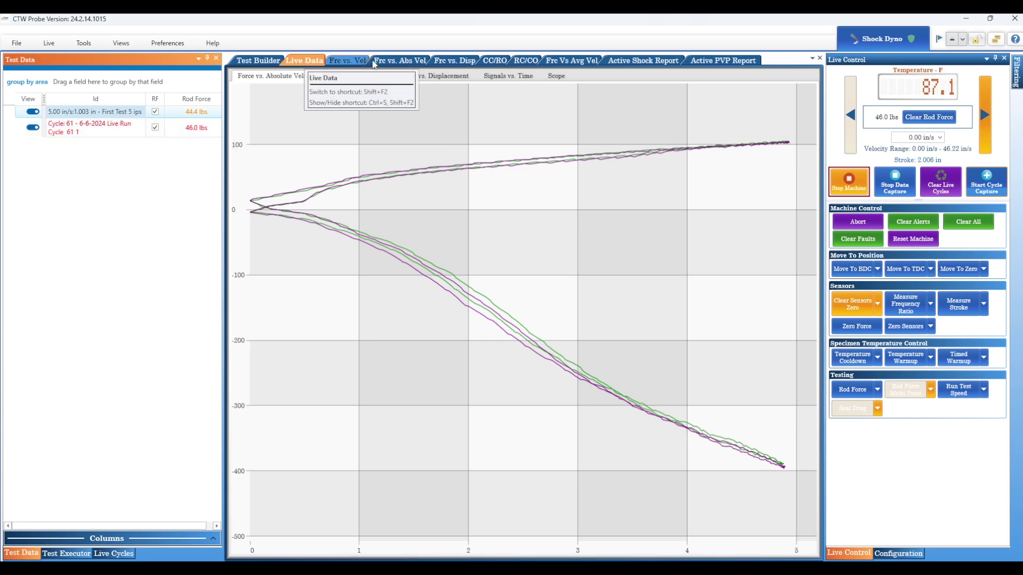
left_click(392, 61)
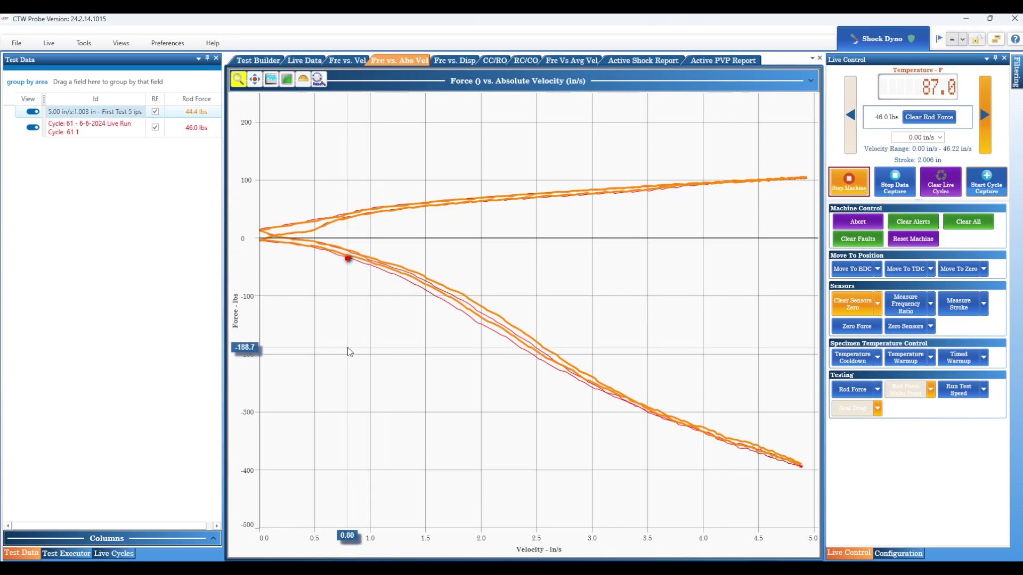
mouse_move(349, 352)
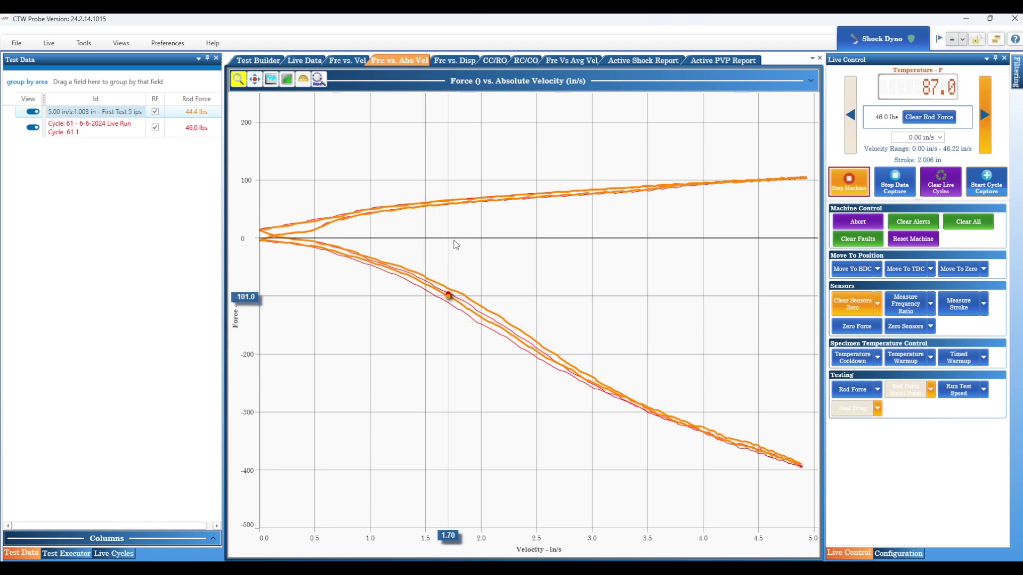
mouse_move(97, 131)
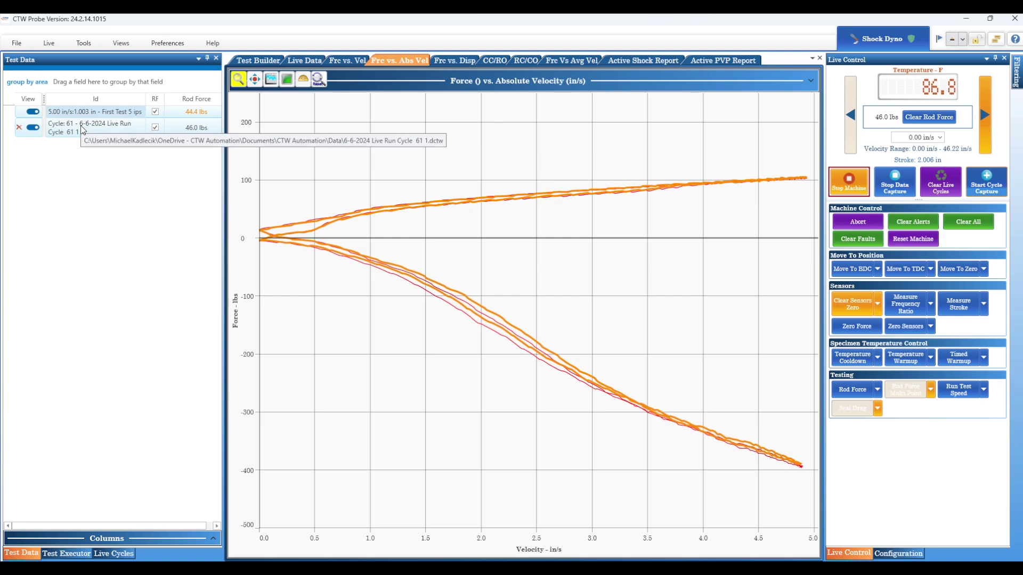
mouse_move(395, 146)
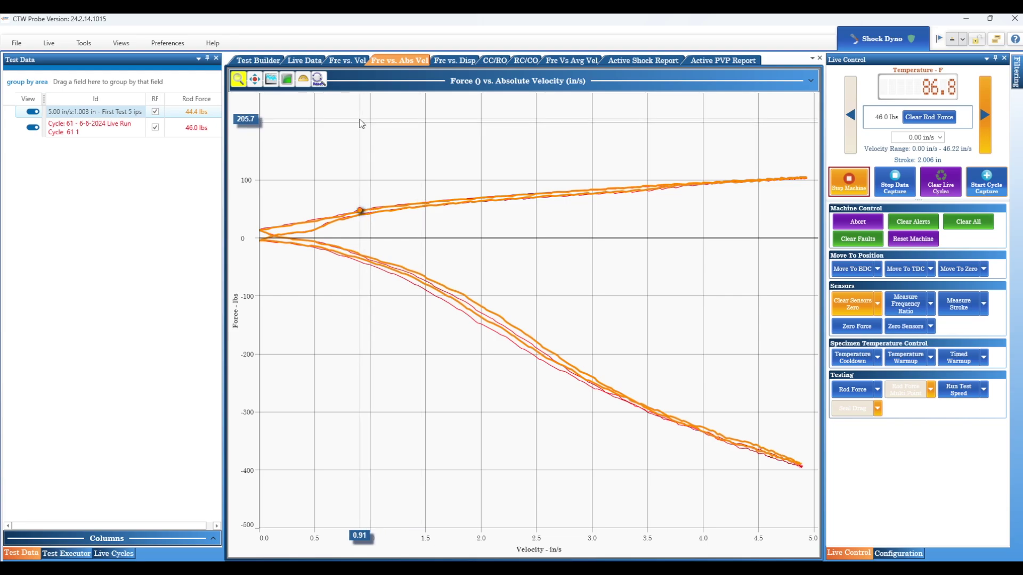
- Hide the Live Cycles and Live Data views, and show Live Data again
left_click(53, 46)
left_click(44, 85)
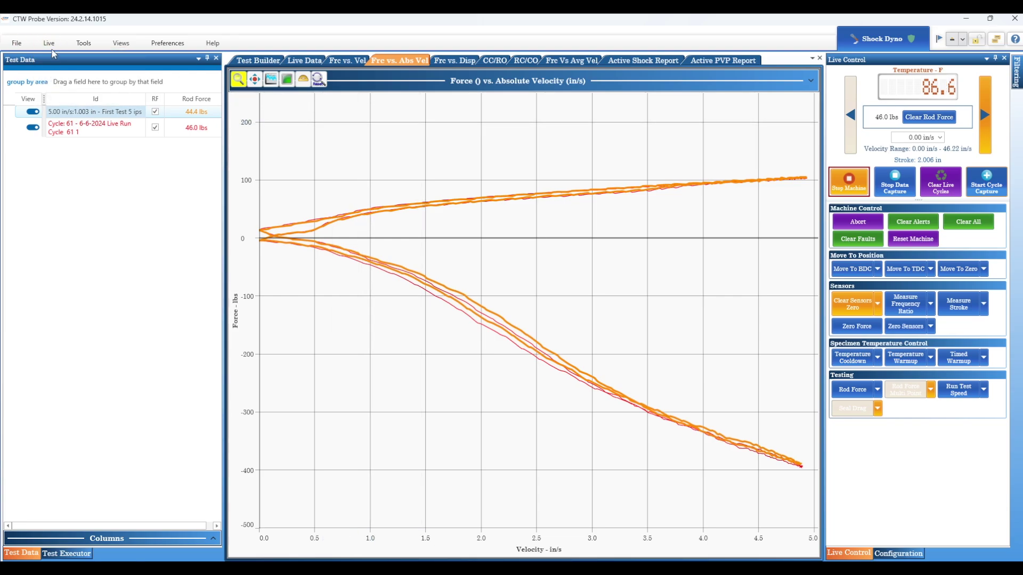
left_click(51, 44)
left_click(43, 56)
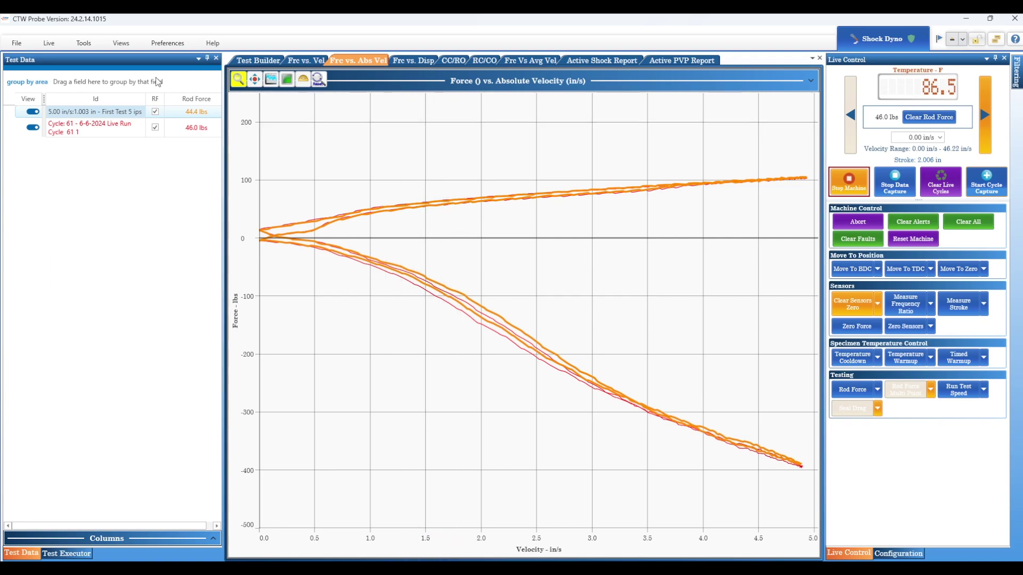
left_click(49, 45)
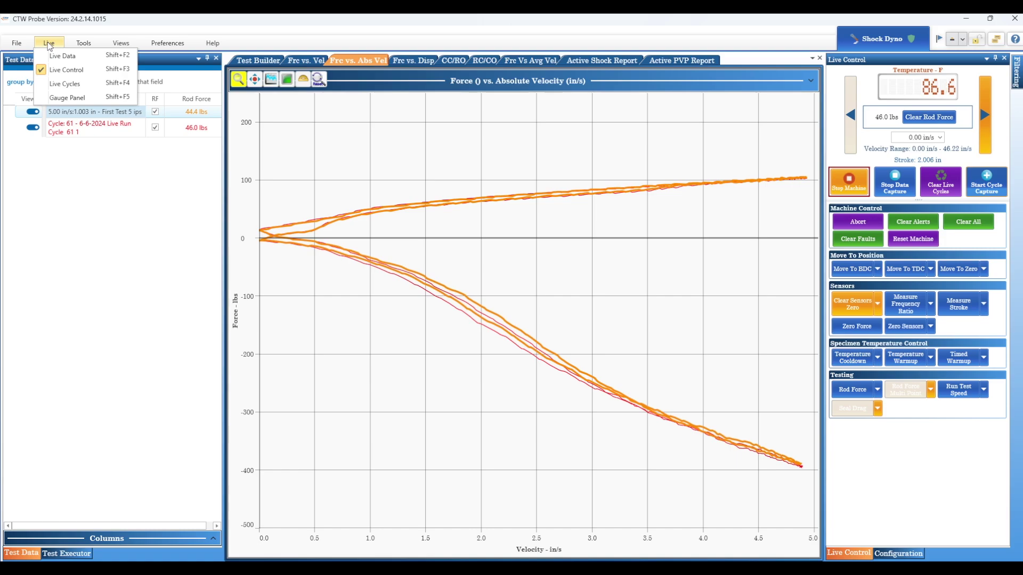
left_click(54, 57)
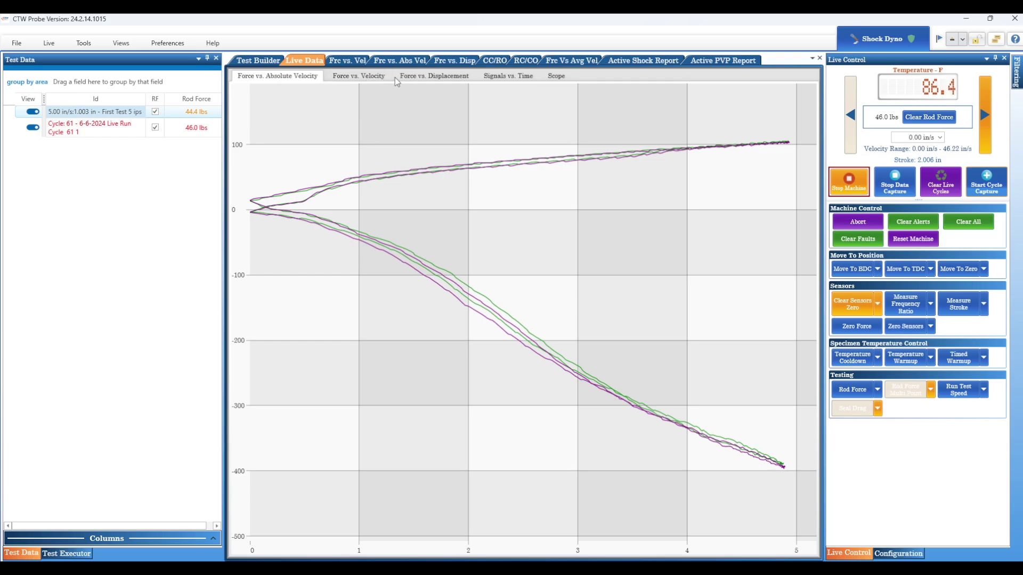
- Display the live Scope traces and run the machine at 5 in/s with motion confirmed as safe, watching the signals
left_click(556, 76)
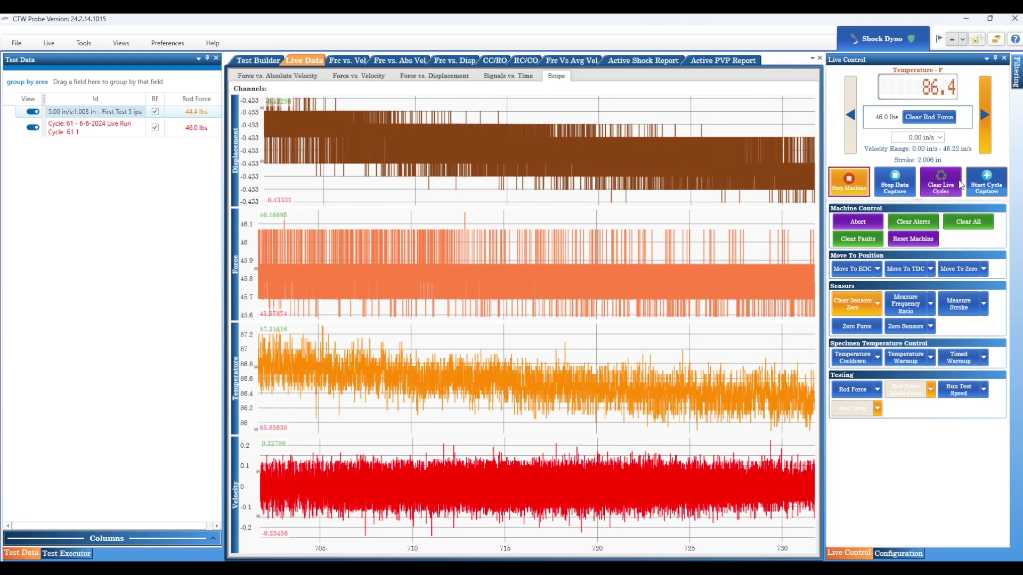
left_click(900, 138)
type("5")
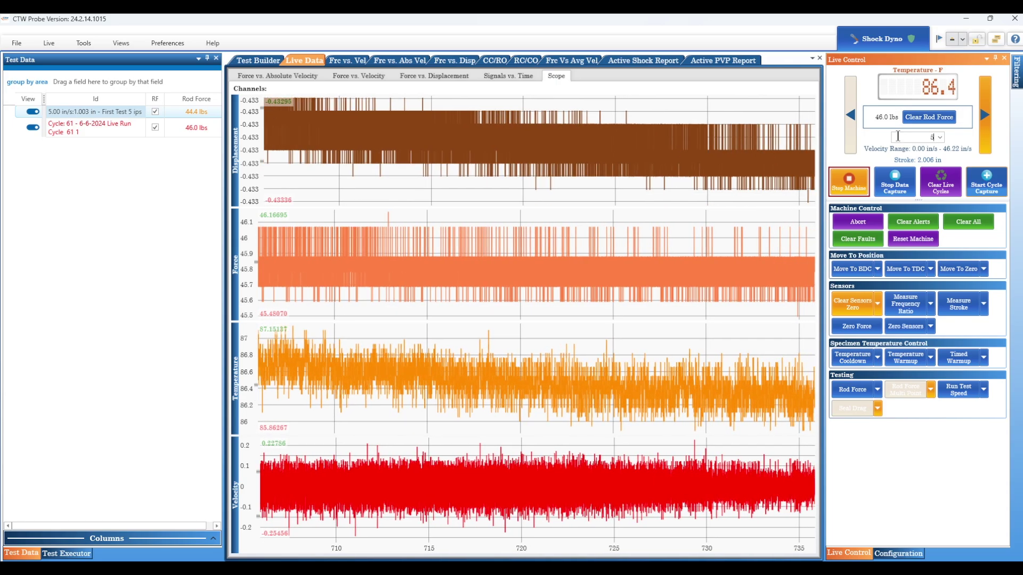
key("Return")
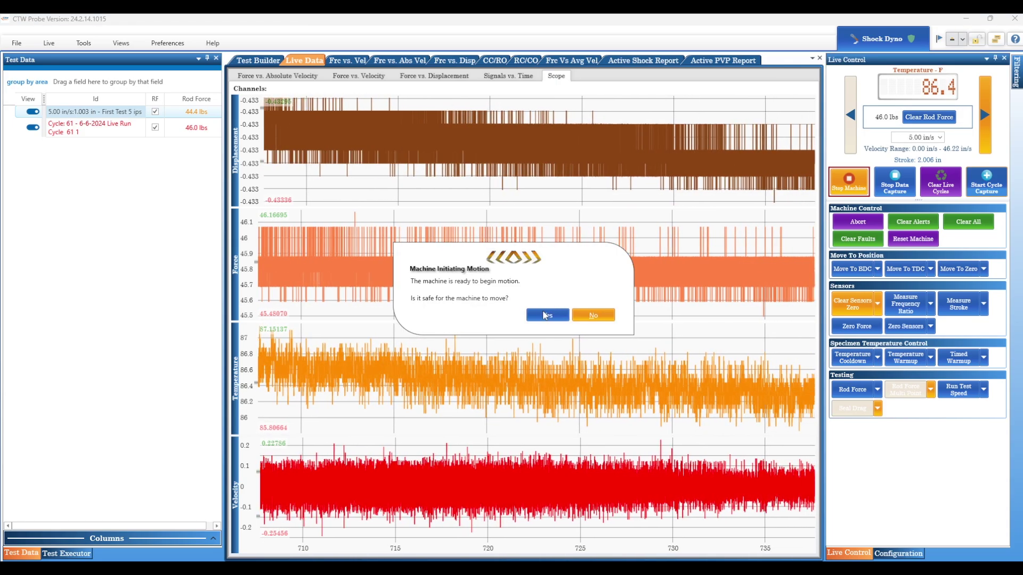
left_click(546, 316)
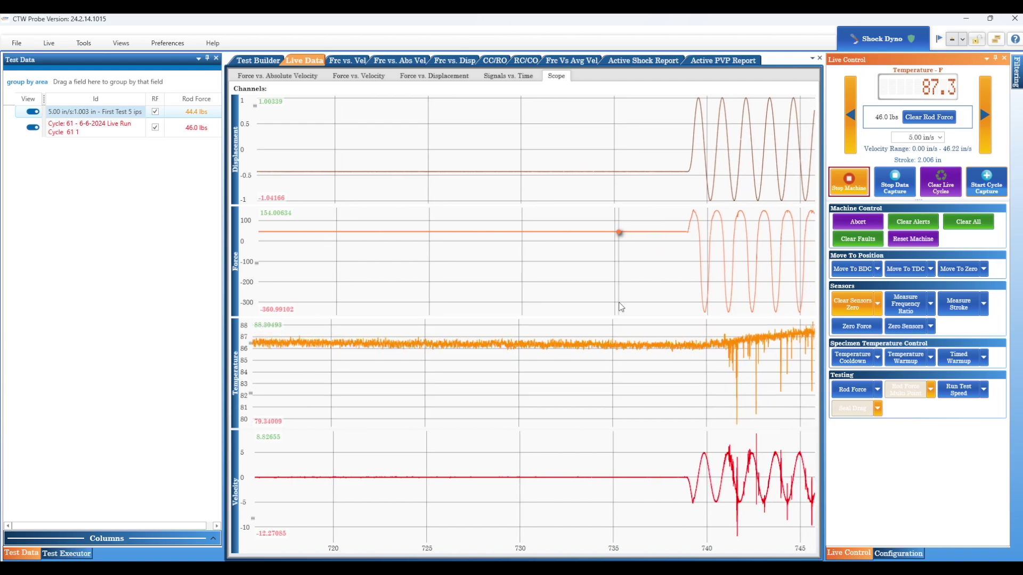
mouse_move(561, 334)
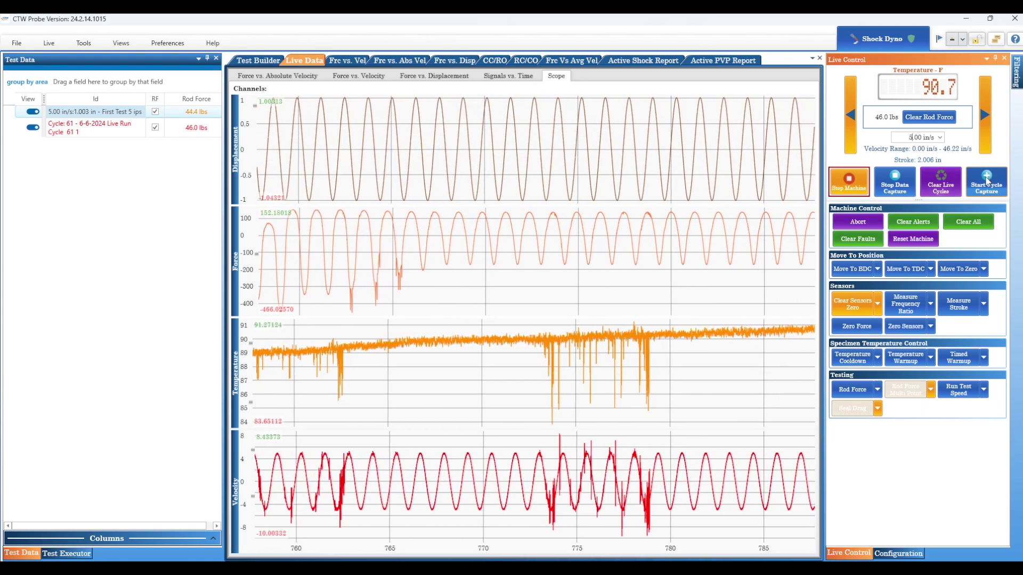
- Stop the machine, view the Signals vs. Time plots, and return to the live Force vs. Absolute Velocity plot
left_click(859, 189)
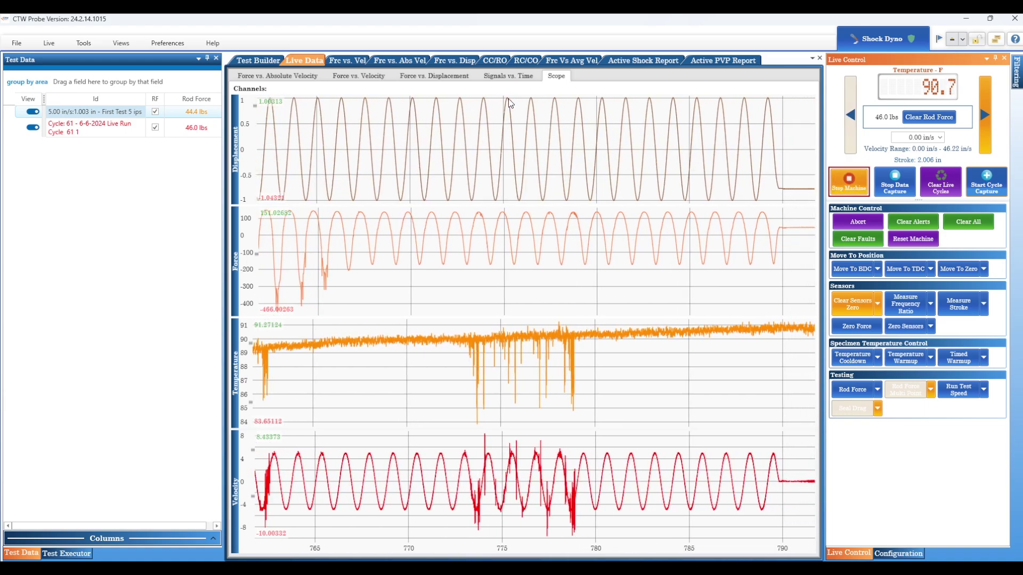
left_click(511, 80)
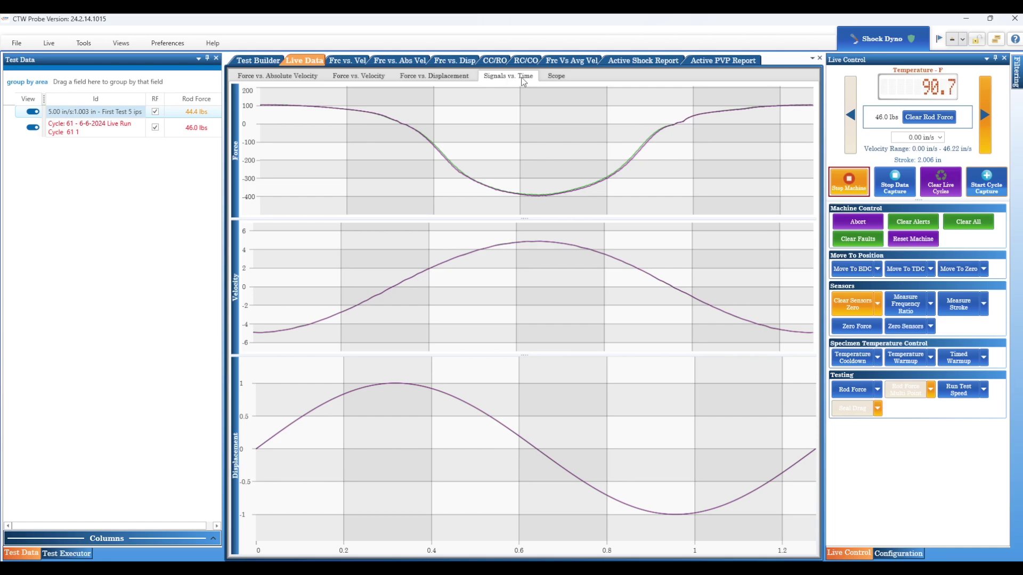
left_click(269, 78)
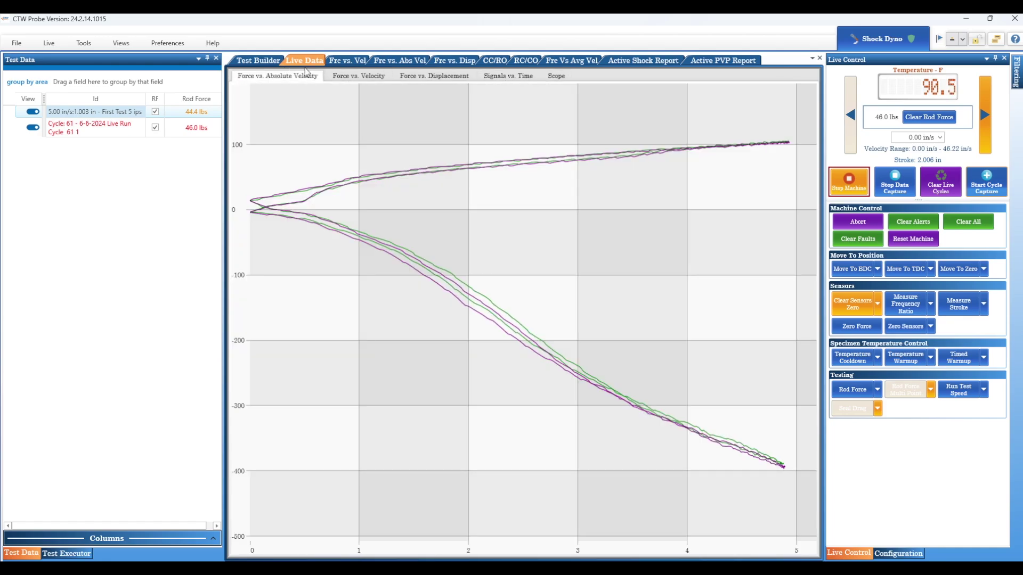